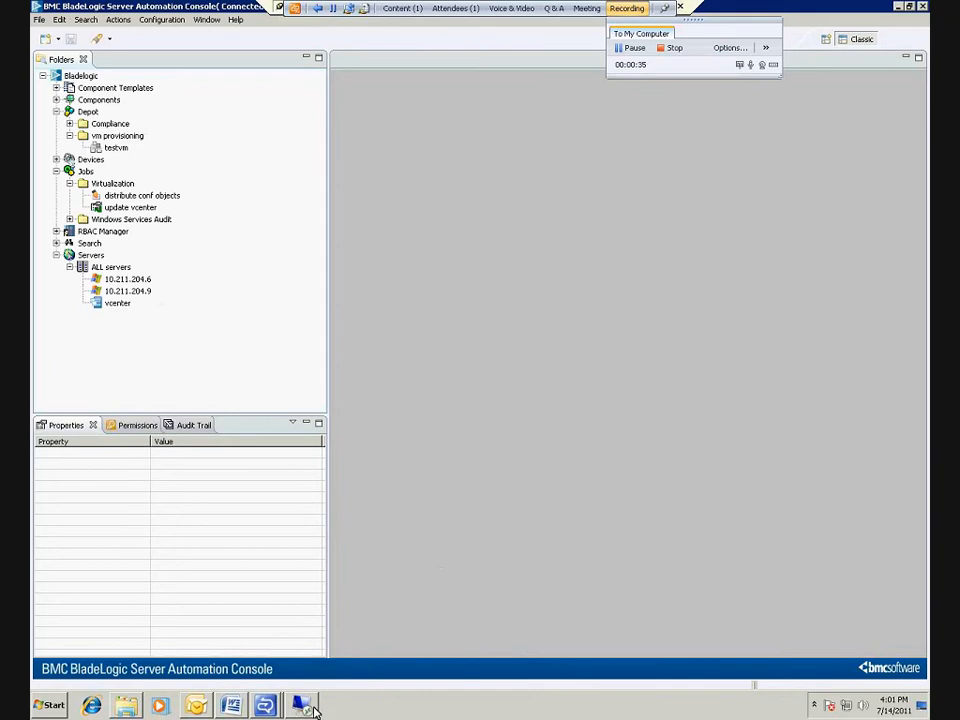
- Switch to the Network Shell to review the agentinfo output for 10.211.204.9 and vcenter, and return to the BladeLogic console
mouse_move(307, 707)
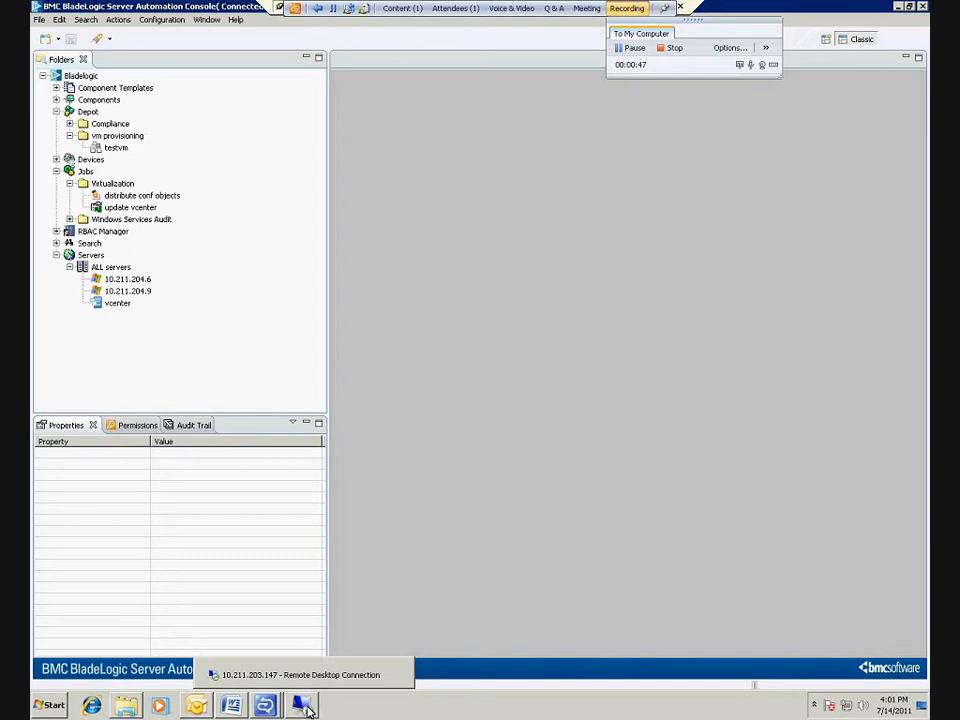
left_click(306, 706)
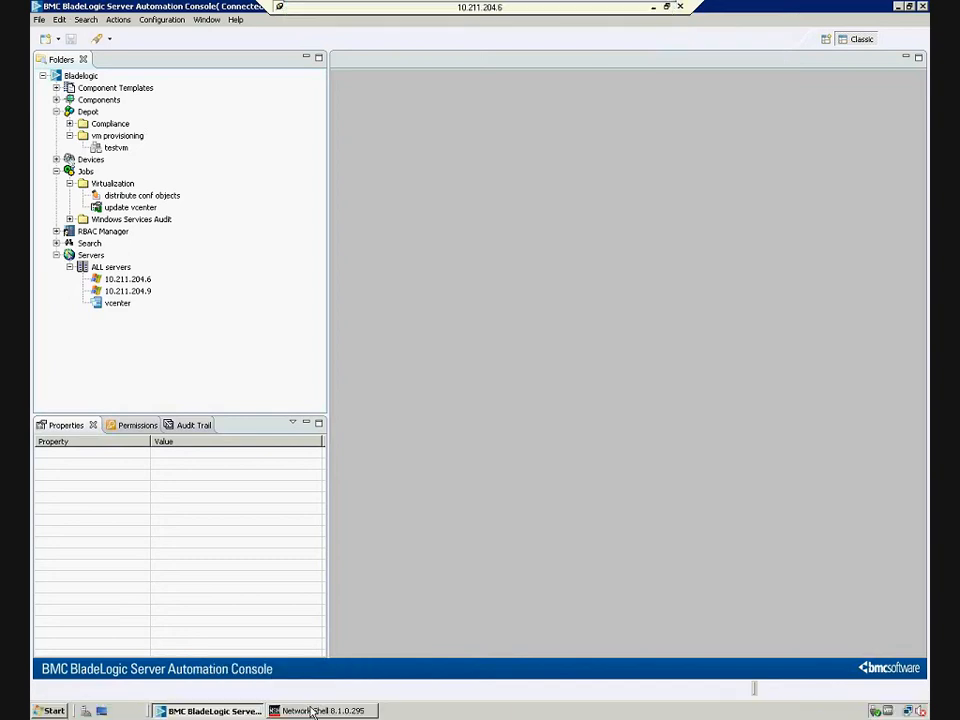
left_click(322, 710)
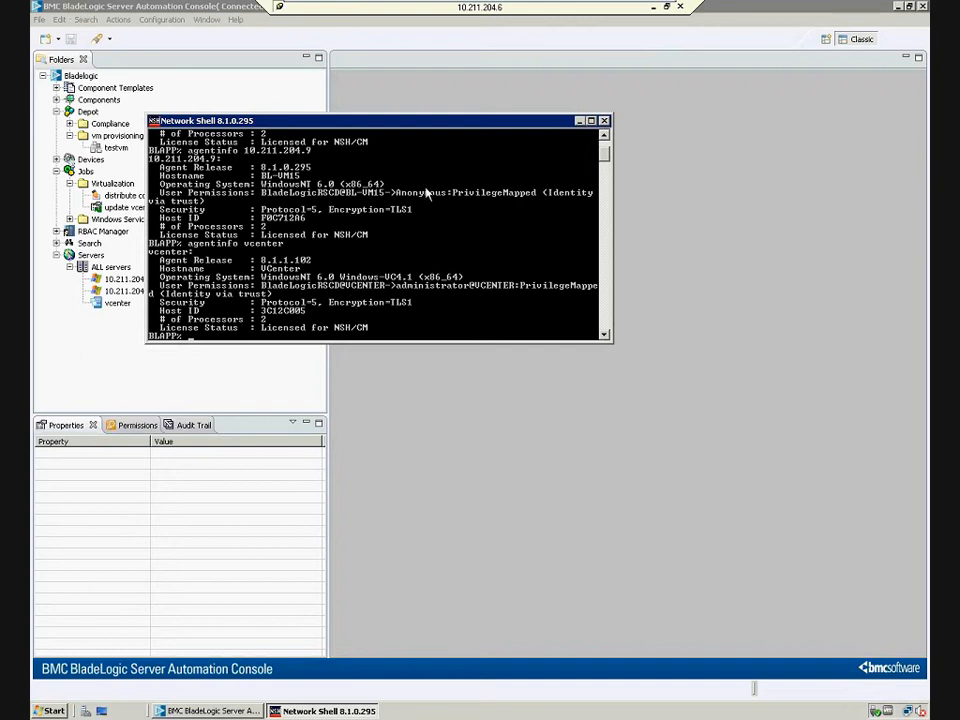
left_click(78, 200)
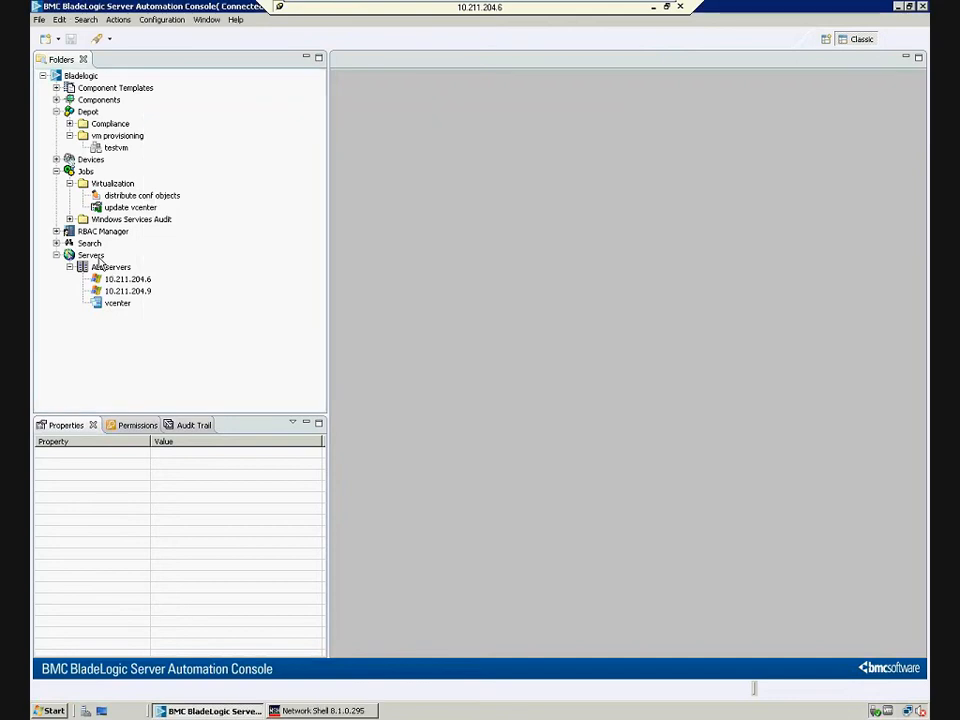
right_click(95, 256)
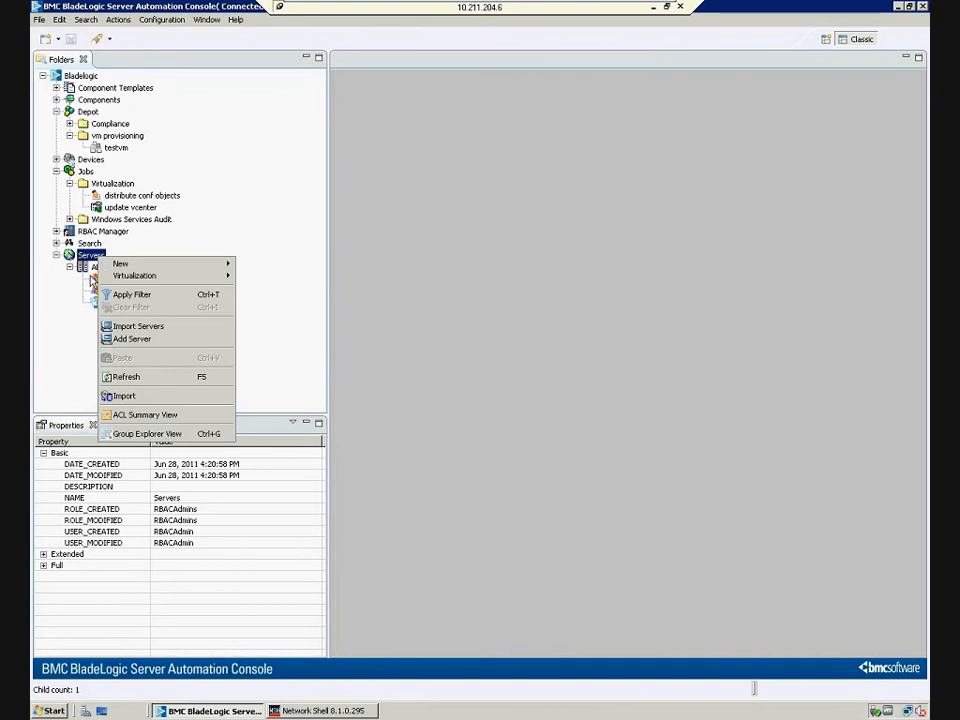
left_click(94, 271)
right_click(100, 271)
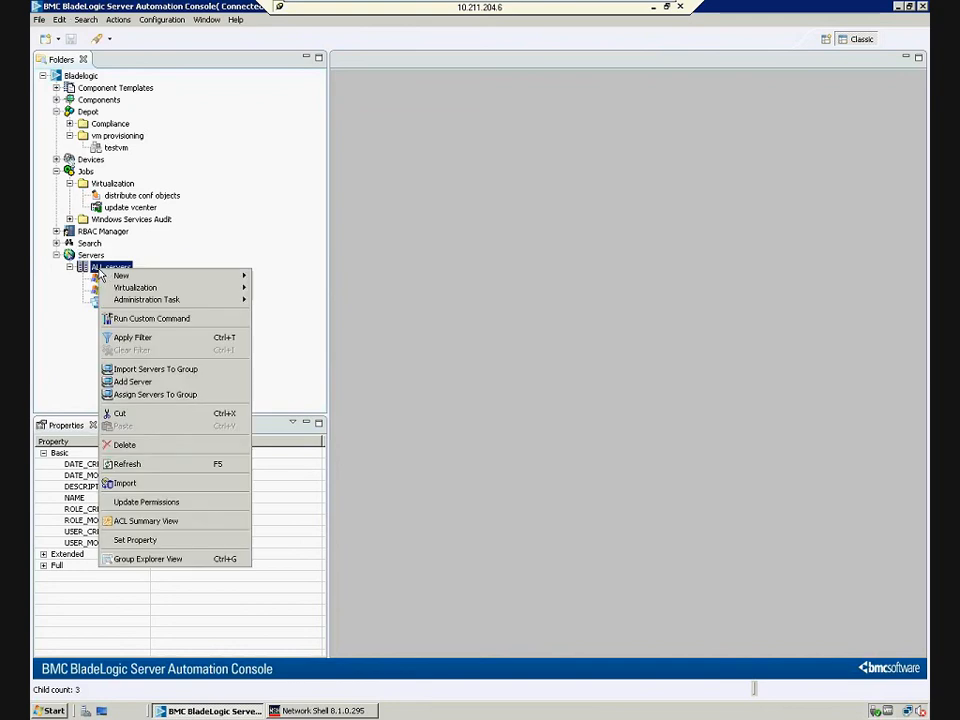
left_click(136, 382)
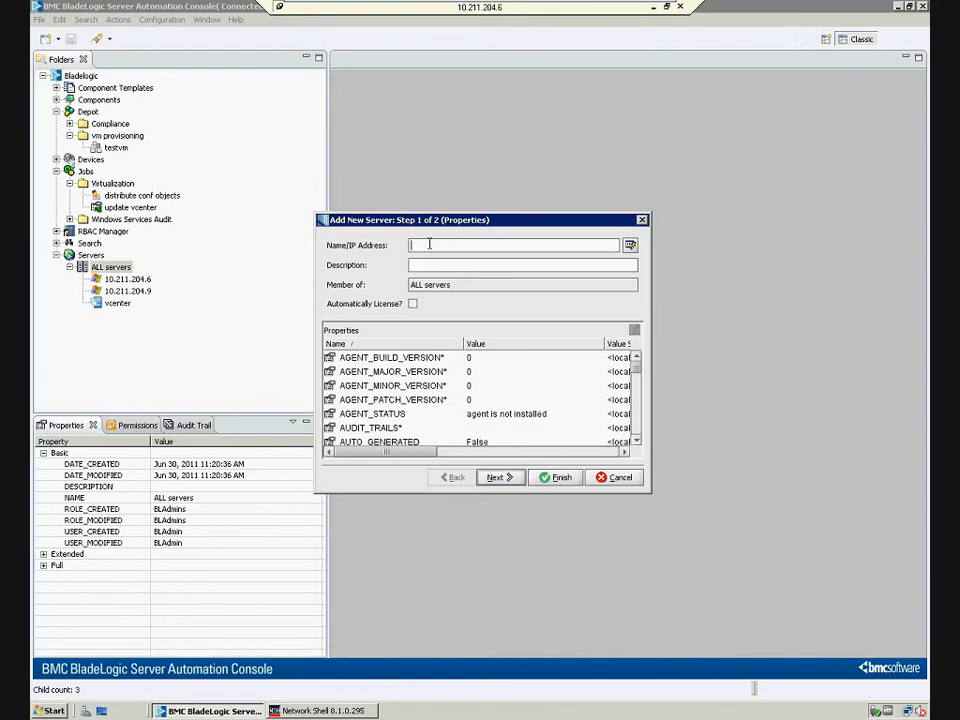
type("Vcenter")
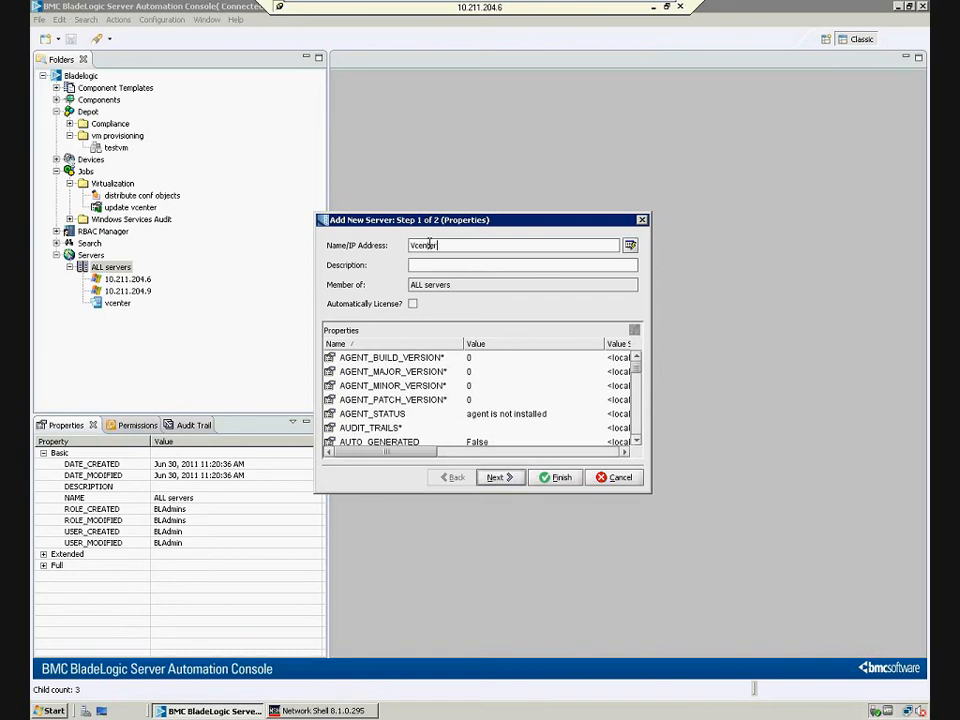
left_click(630, 246)
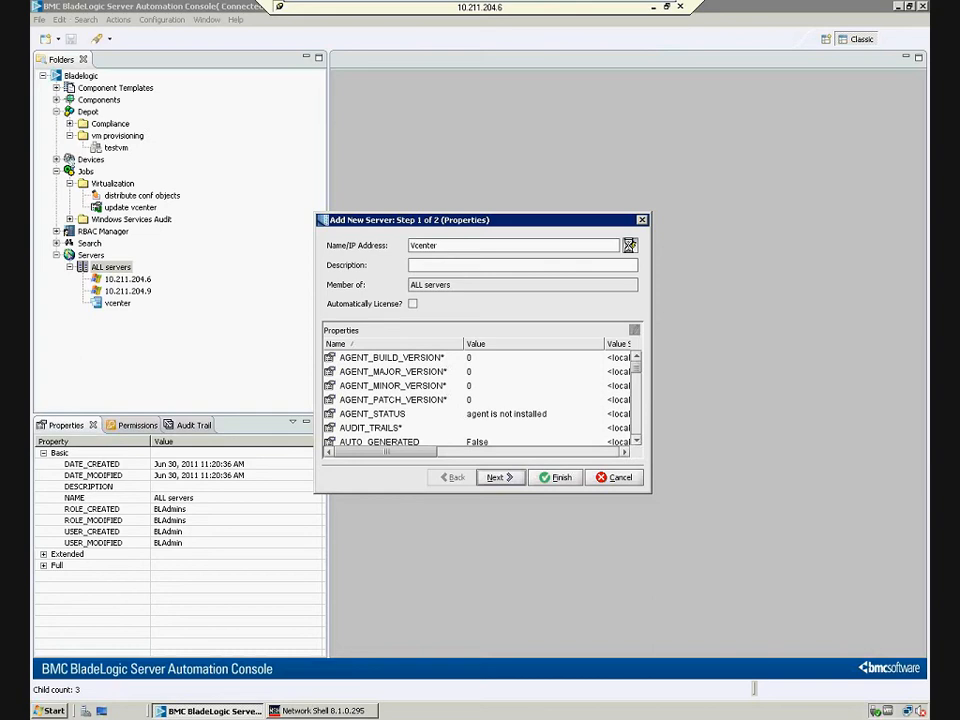
left_click(630, 246)
left_click(616, 477)
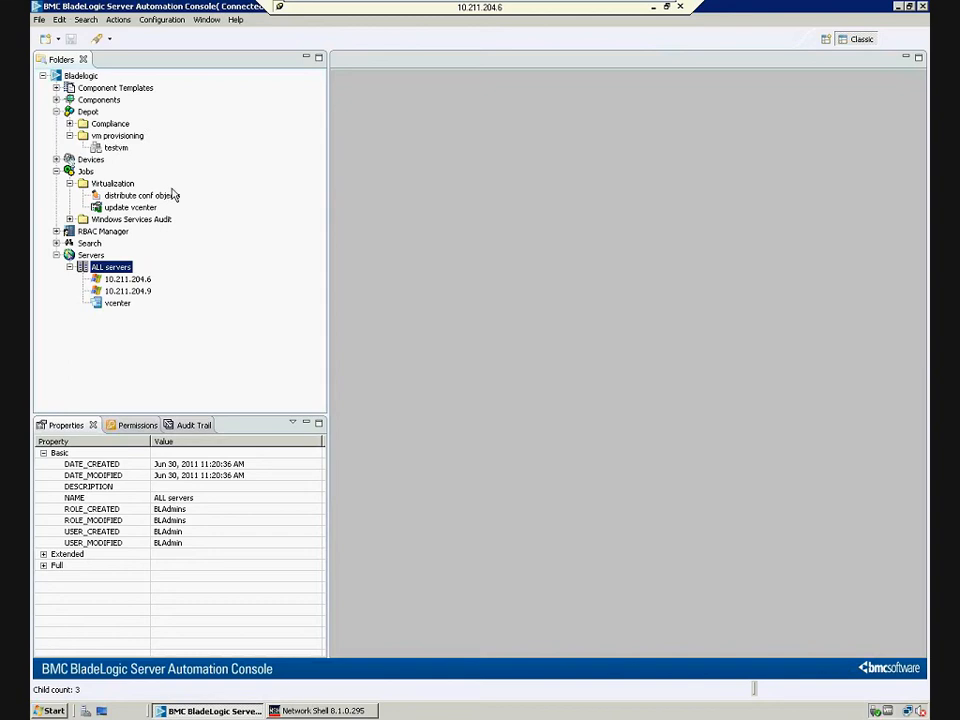
- Open the Property Dictionary full size and list the instances of the built-in Connection property class
left_click(162, 20)
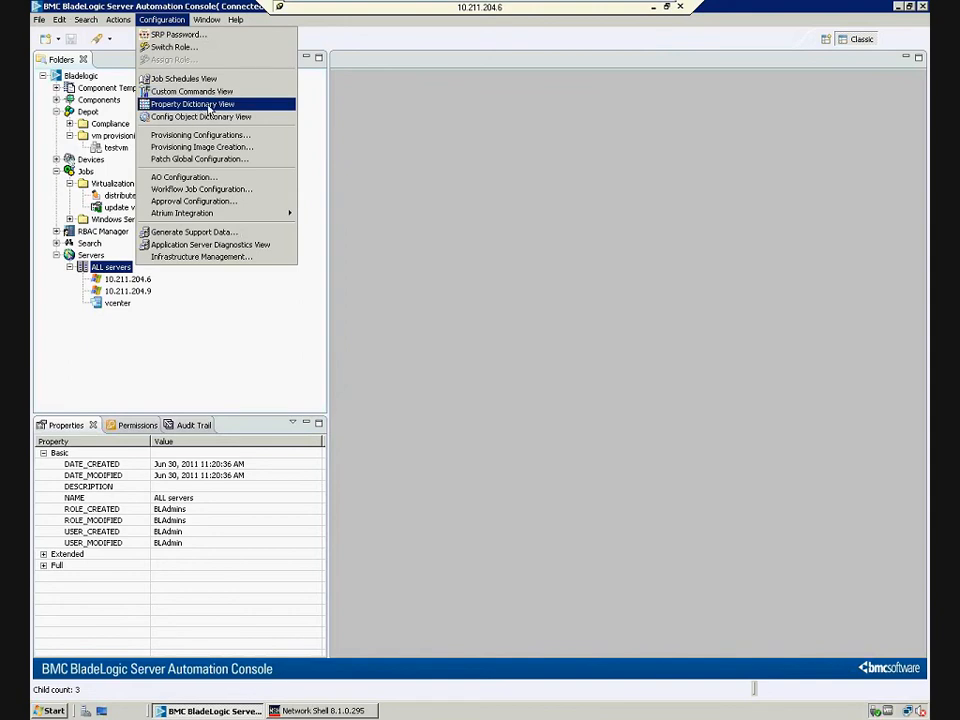
left_click(210, 106)
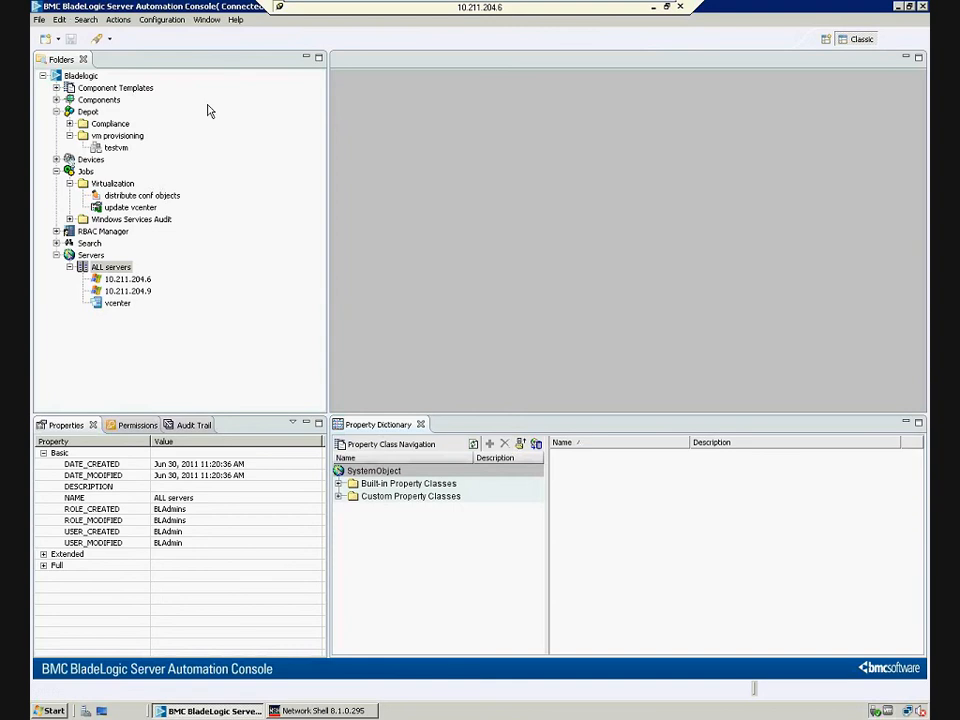
double_click(378, 429)
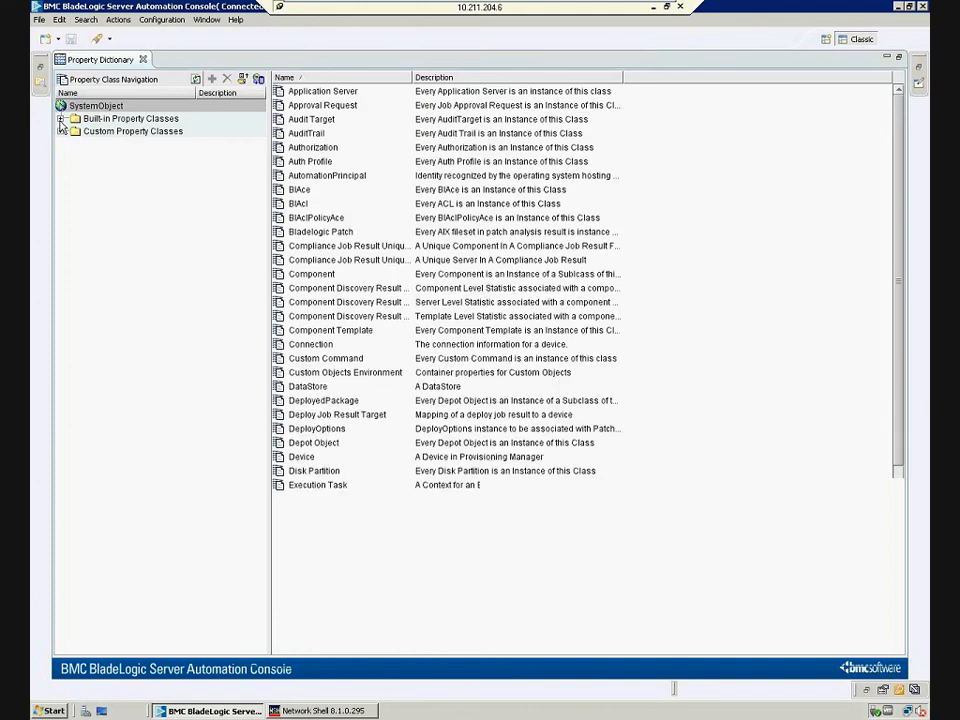
left_click(60, 119)
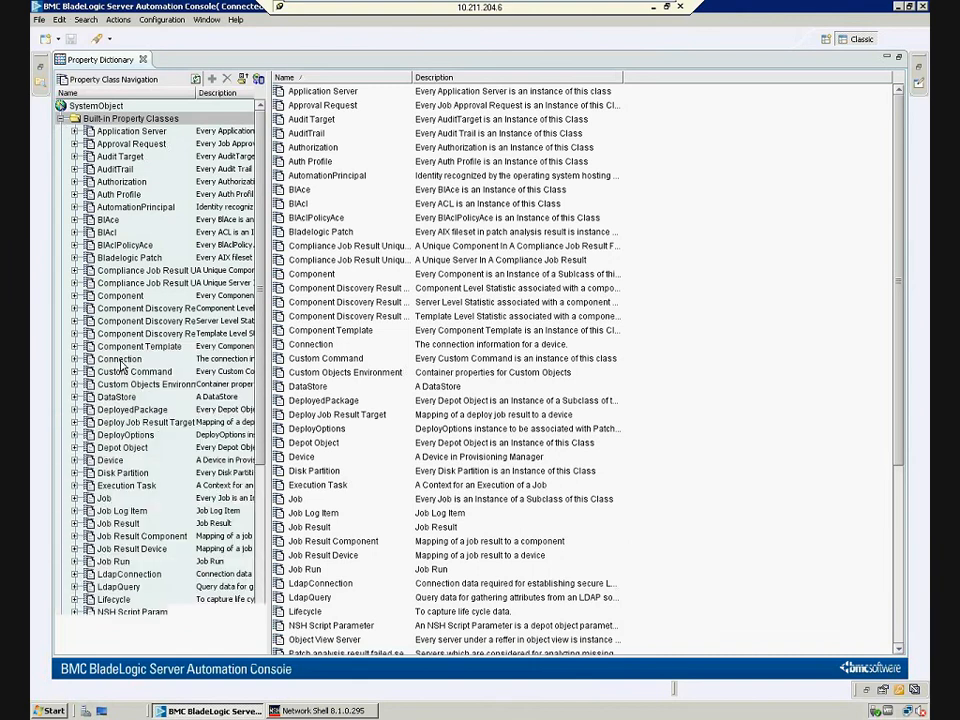
left_click(120, 362)
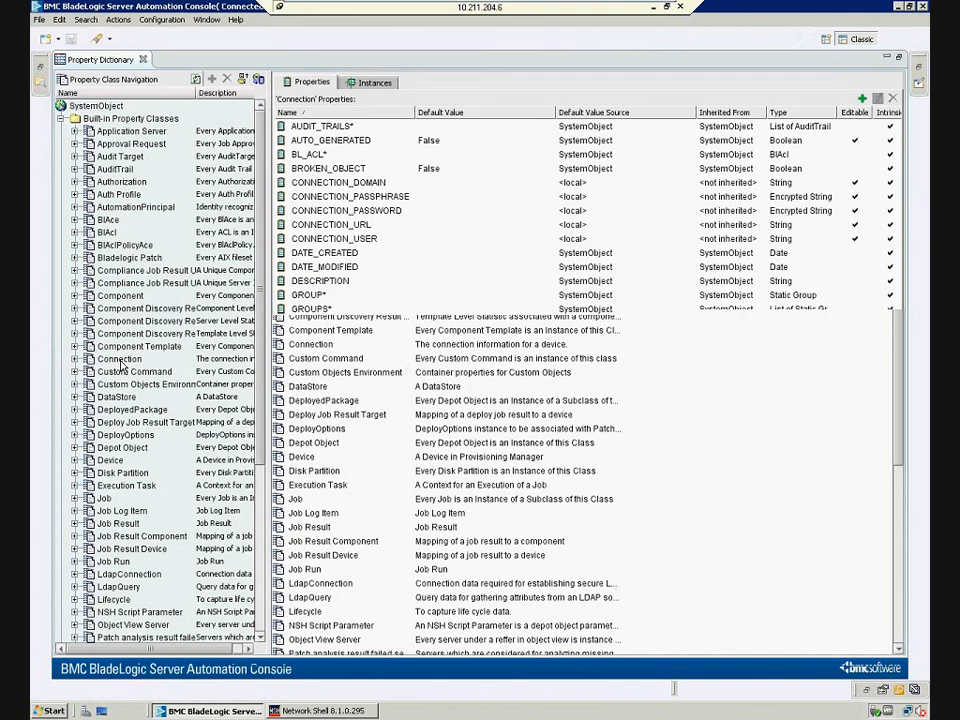
left_click(375, 83)
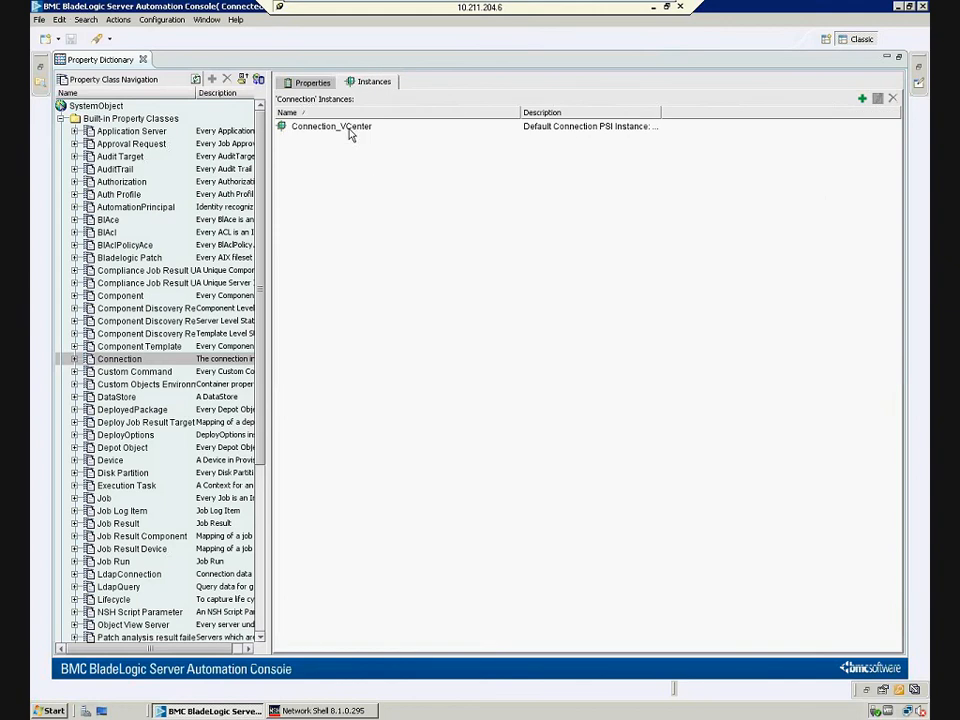
- Examine the connection properties offered for a new instance of the Connection class, such as its URL and user
left_click(862, 100)
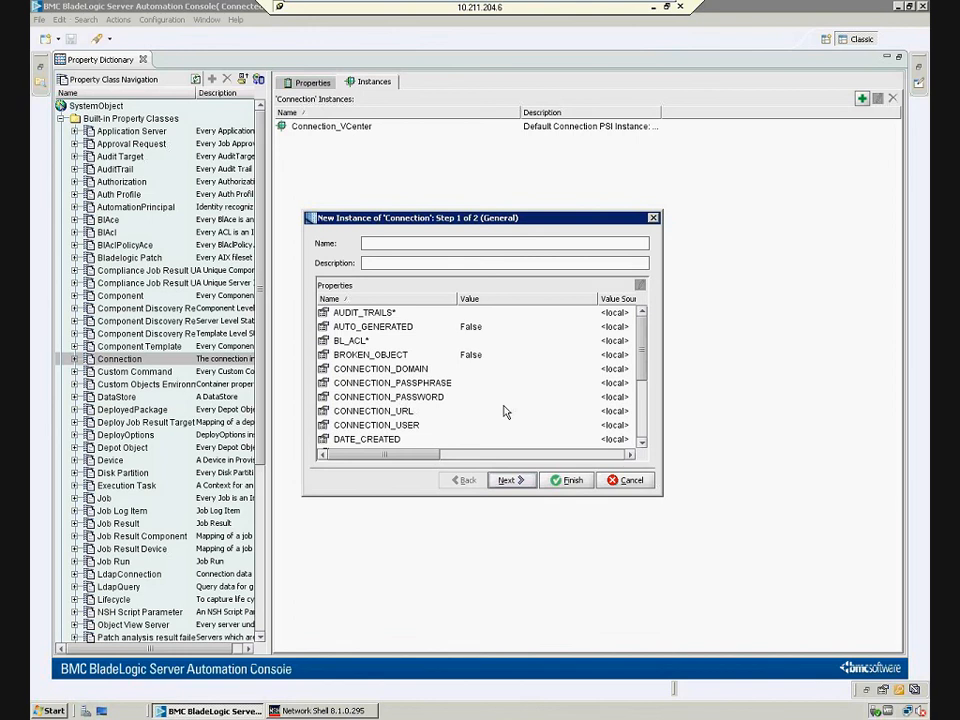
left_click(379, 418)
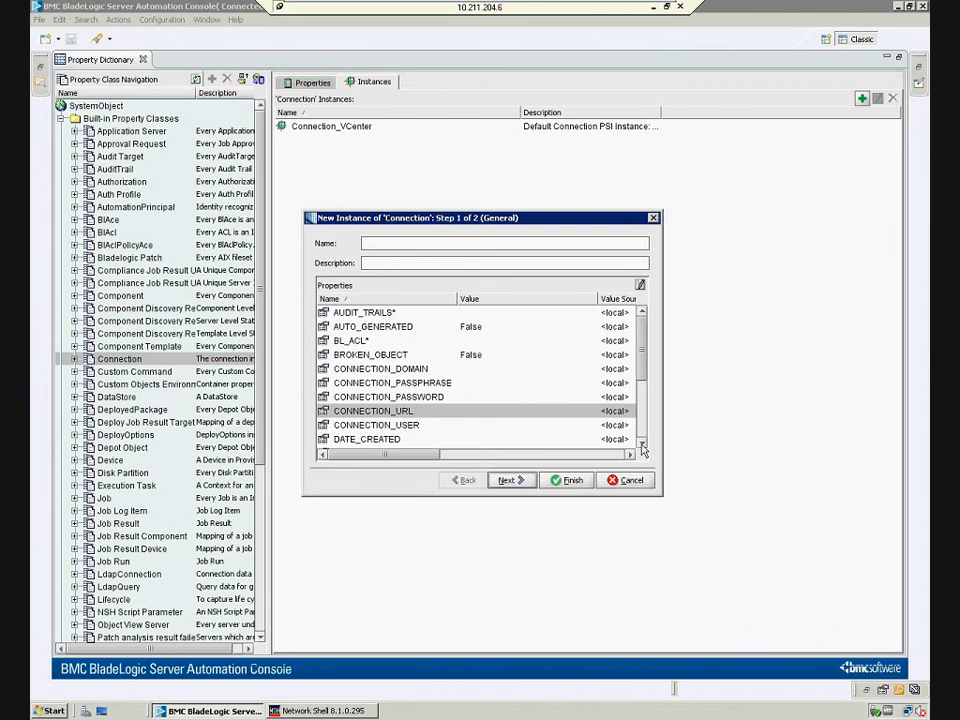
scroll(407, 411, "down", 1)
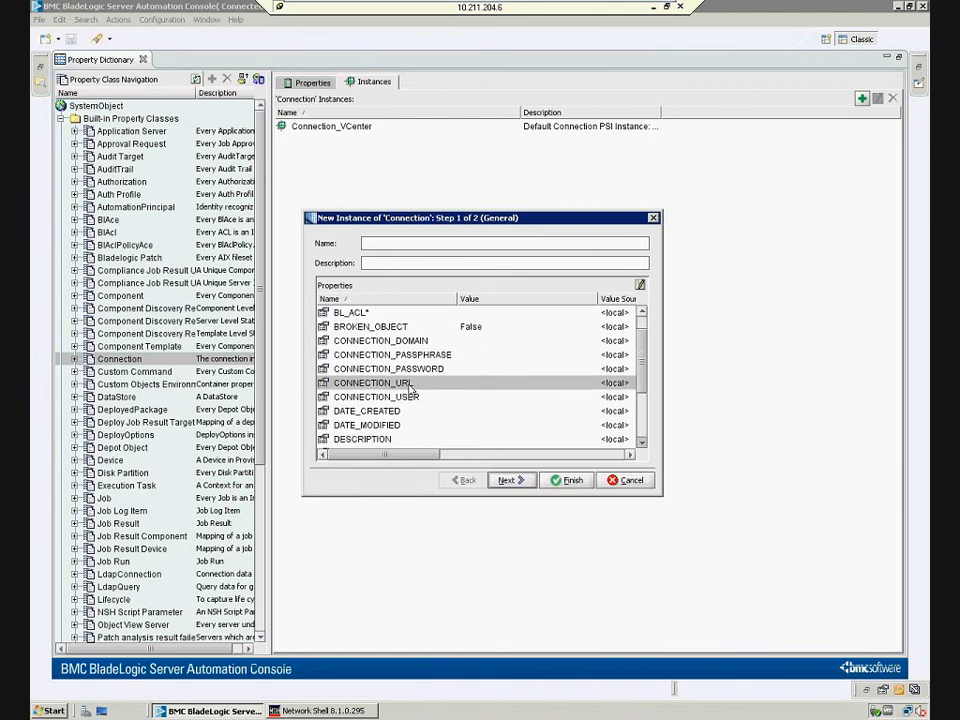
scroll(410, 400, "down", 1)
left_click(412, 397)
left_click(412, 386)
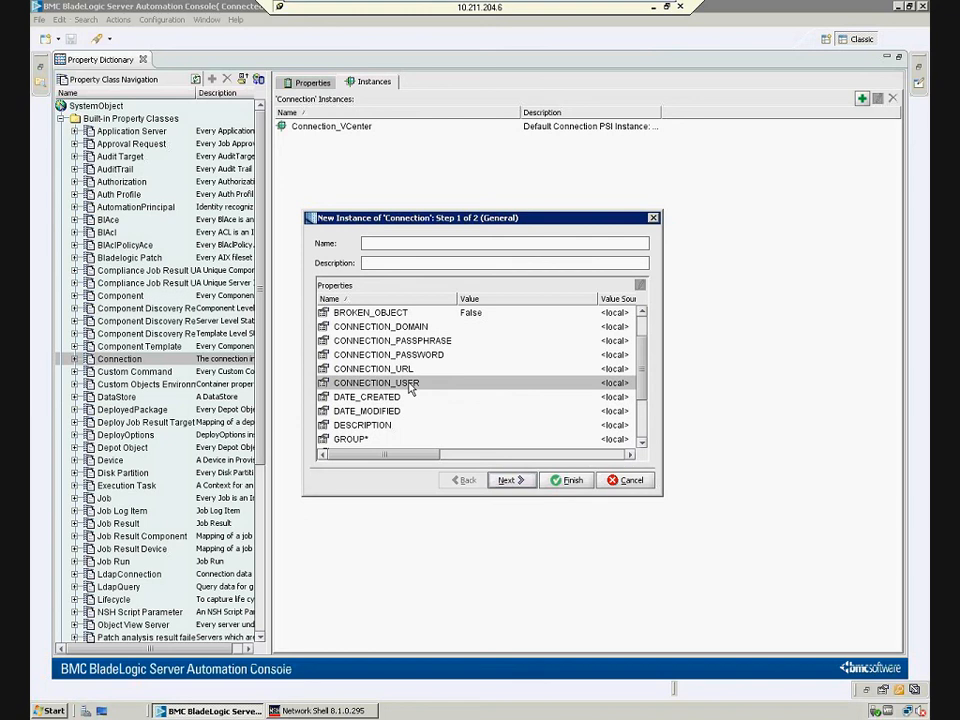
scroll(430, 320, "down", 6)
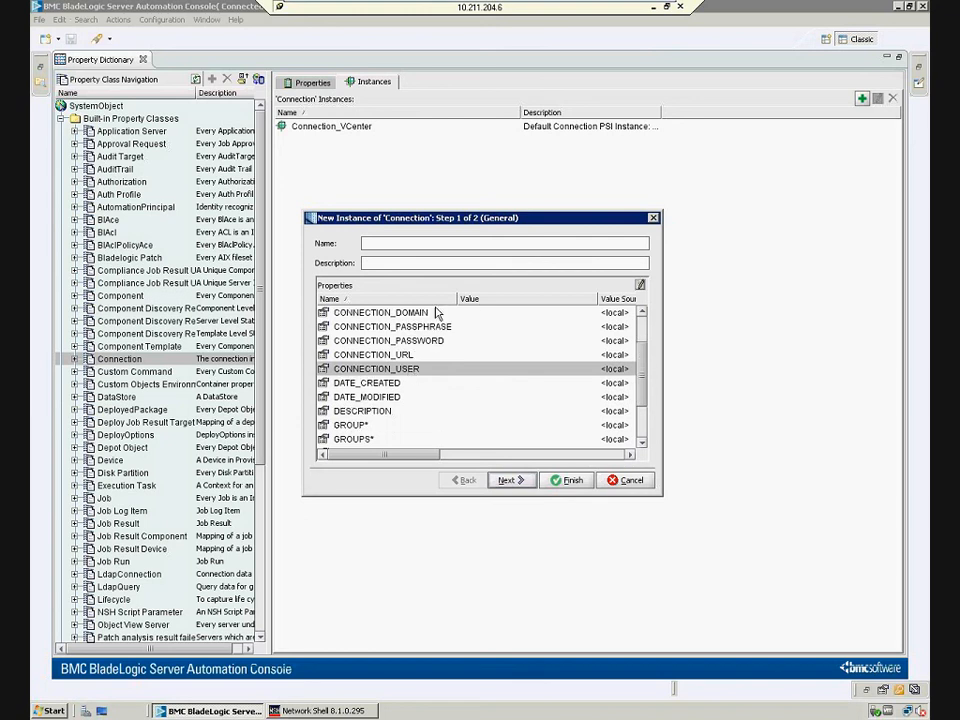
left_click(424, 330)
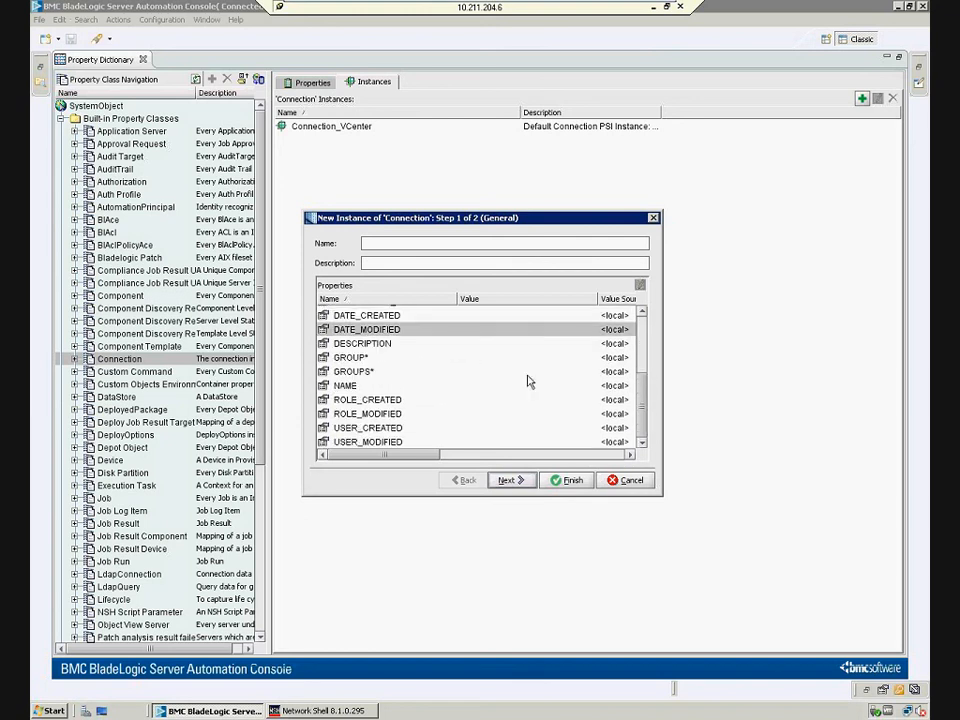
left_click(572, 480)
- Open the existing Connection_VCenter instance and enlarge its window to review the connection properties
left_click(300, 86)
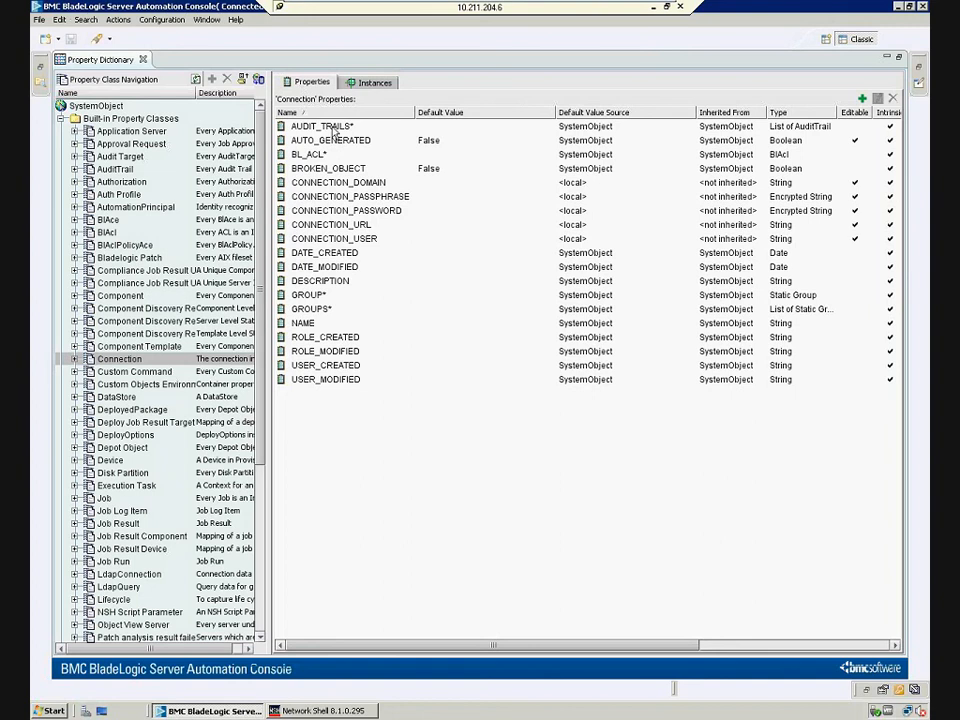
left_click(357, 84)
double_click(334, 128)
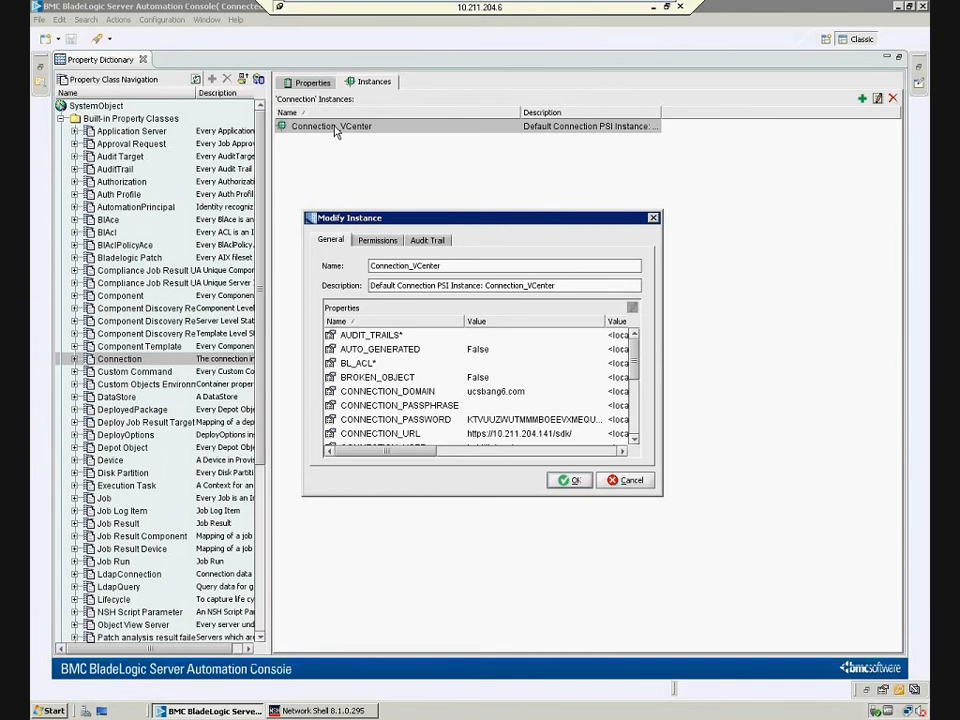
left_click_drag(661, 494, 813, 603)
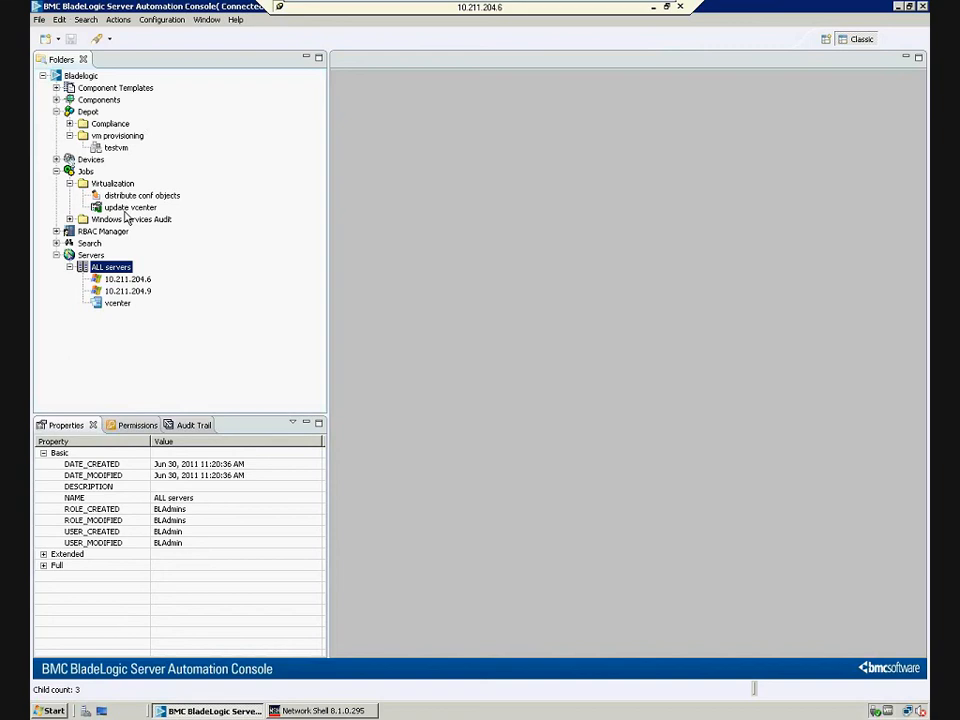
right_click(87, 172)
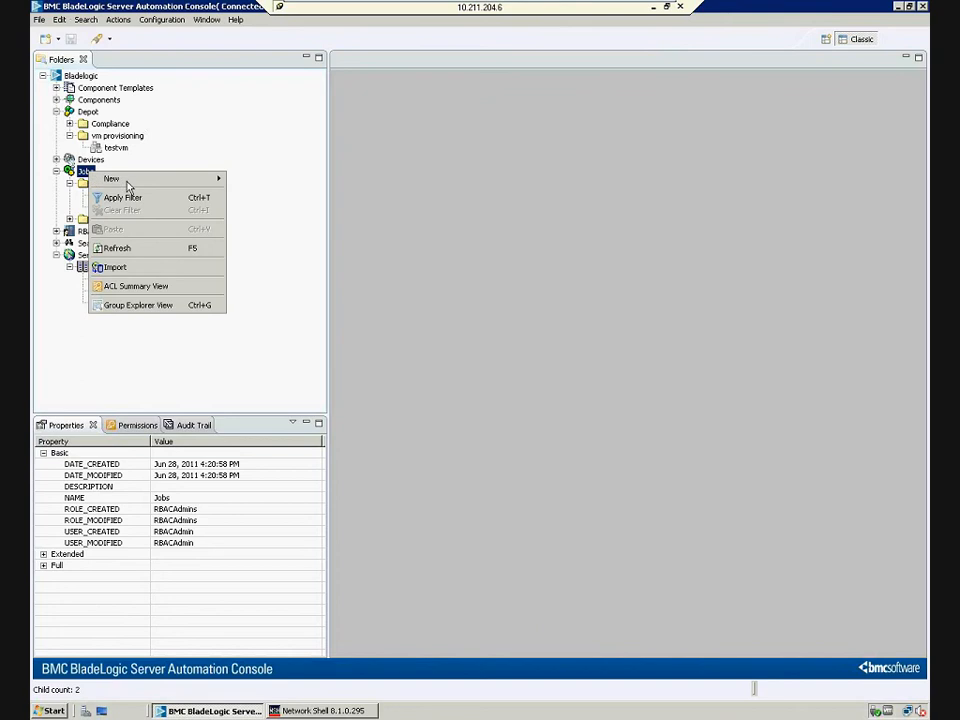
mouse_move(216, 180)
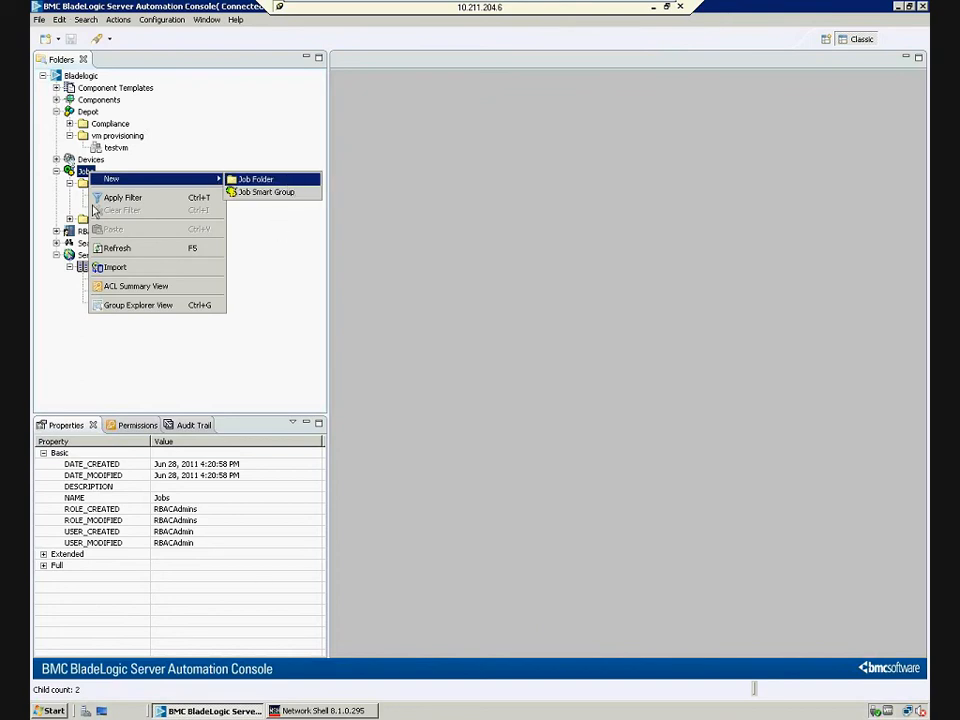
left_click(86, 206)
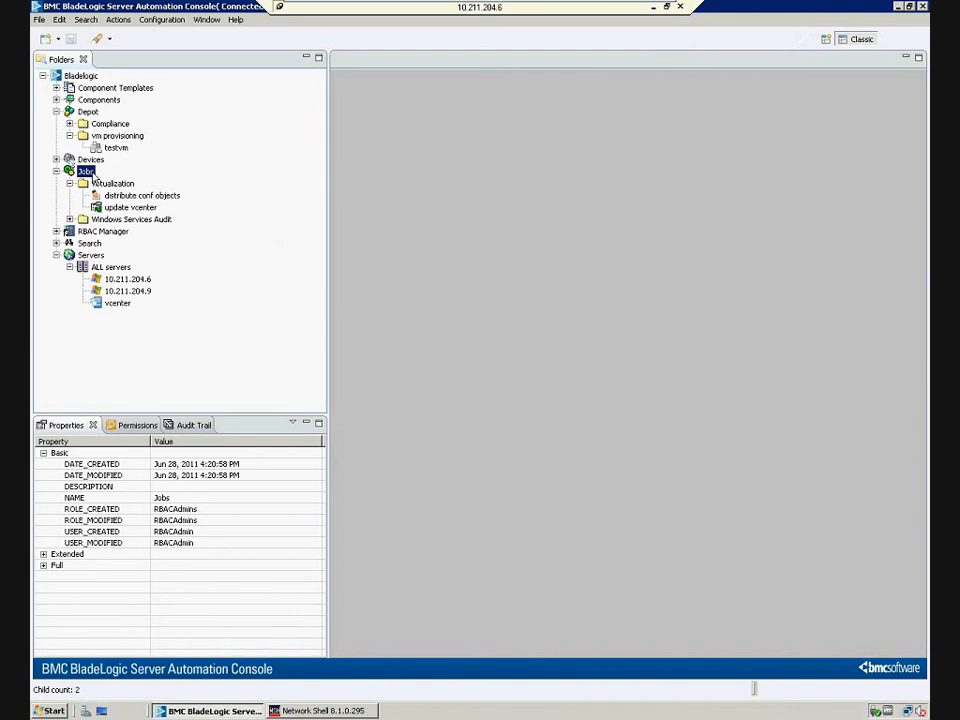
right_click(92, 173)
mouse_move(170, 179)
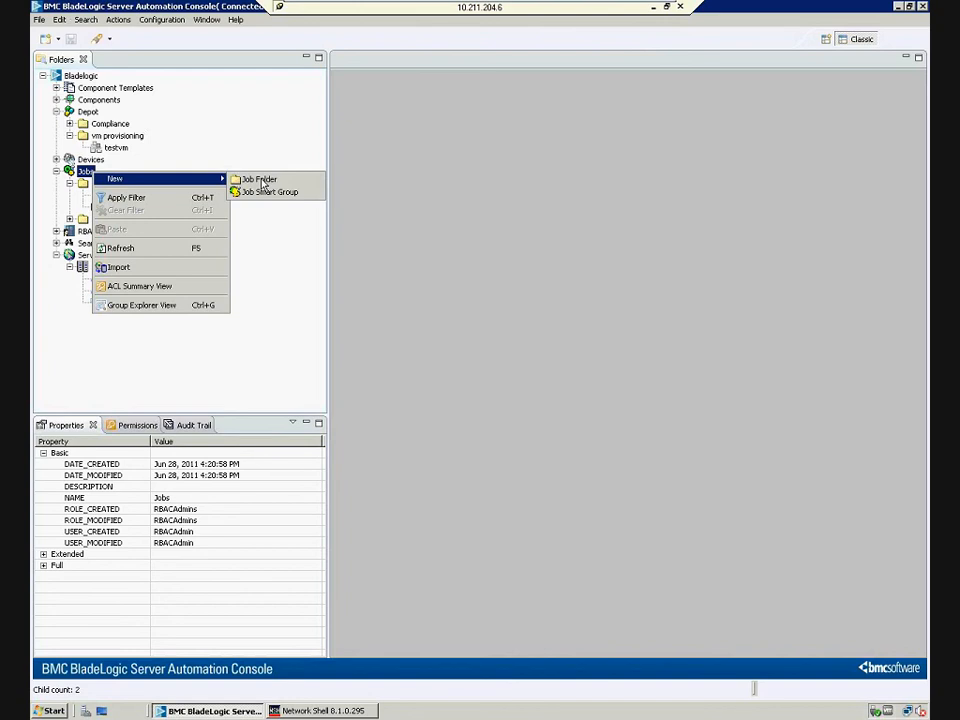
left_click(260, 180)
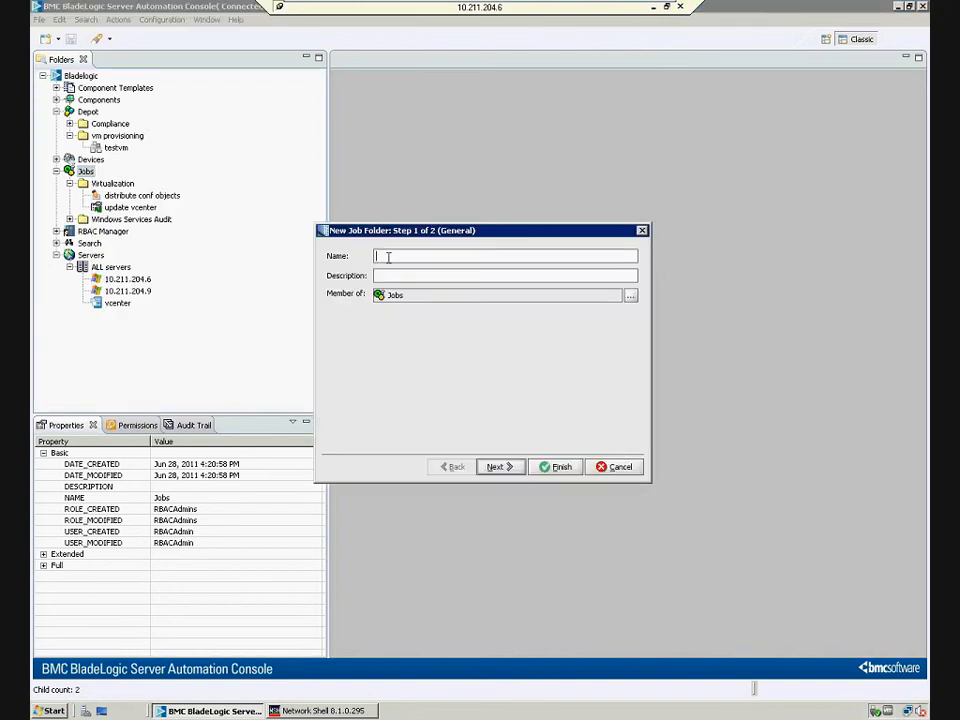
type("Ashok")
key("BackSpace")
key("BackSpace")
key("BackSpace")
key("BackSpace")
key("BackSpace")
type("distribute conf object")
left_click(496, 469)
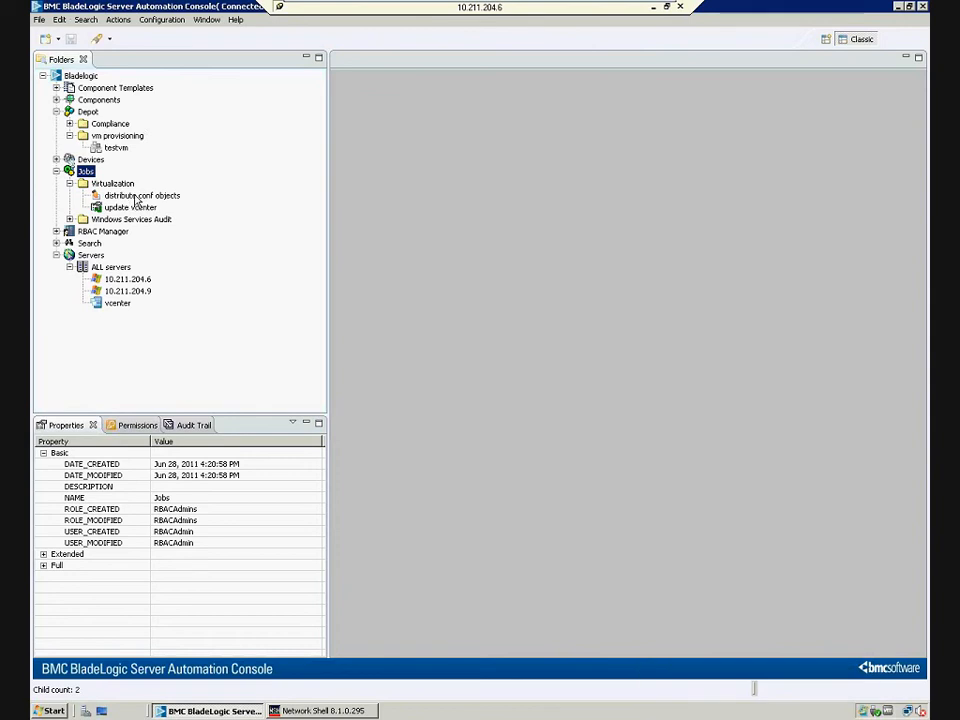
- Start a new Distribute Configuration Objects job in the Virtualization jobs folder and enter a job name
left_click(136, 197)
right_click(137, 200)
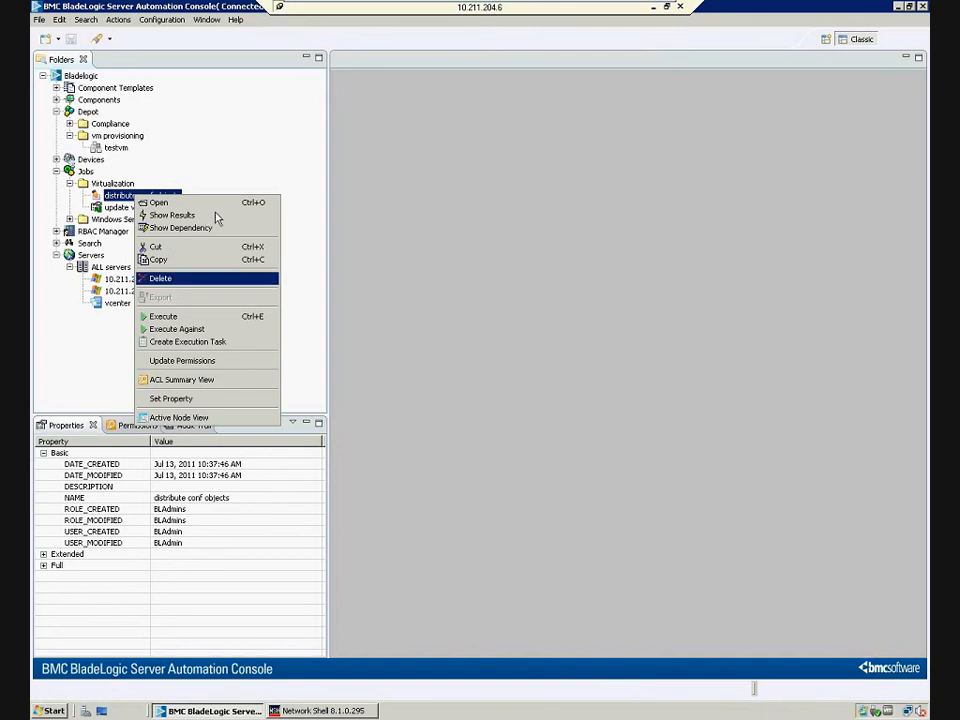
left_click(109, 192)
right_click(111, 185)
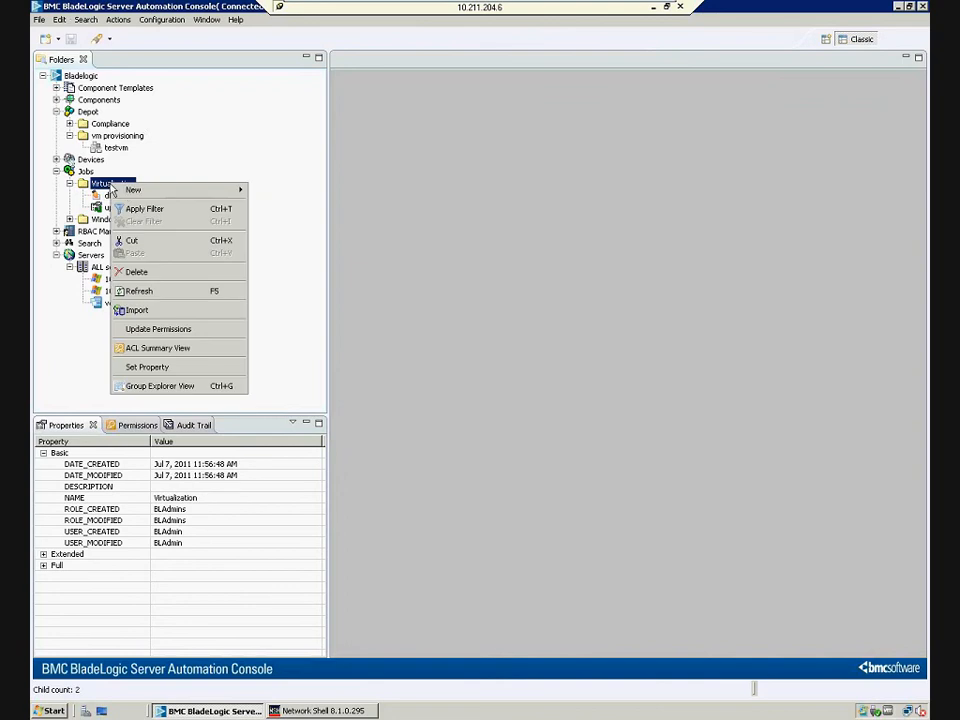
mouse_move(180, 190)
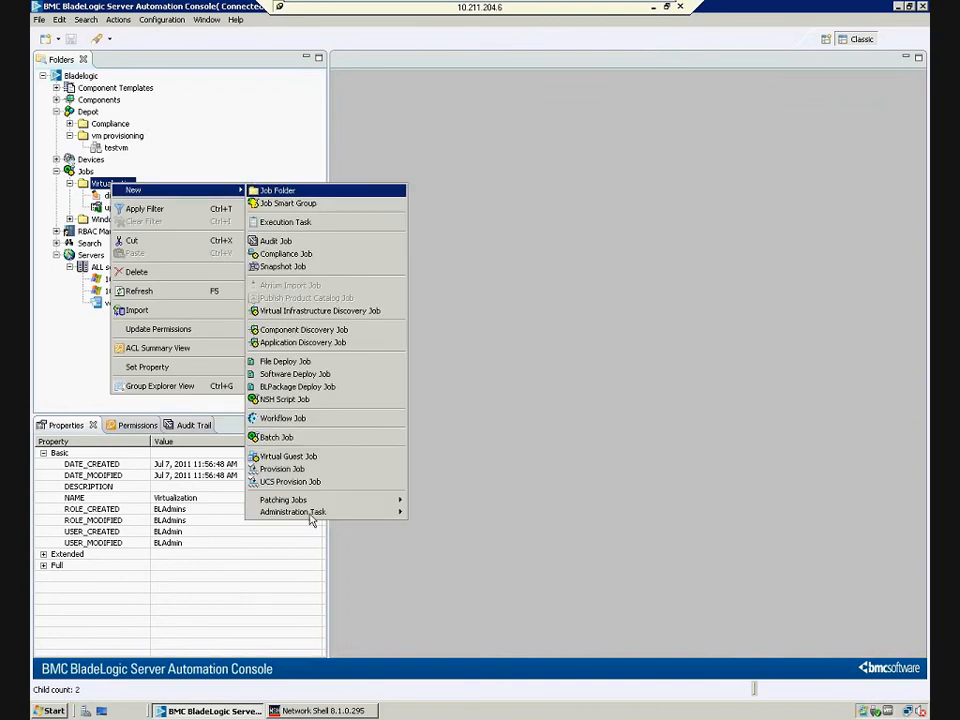
mouse_move(313, 518)
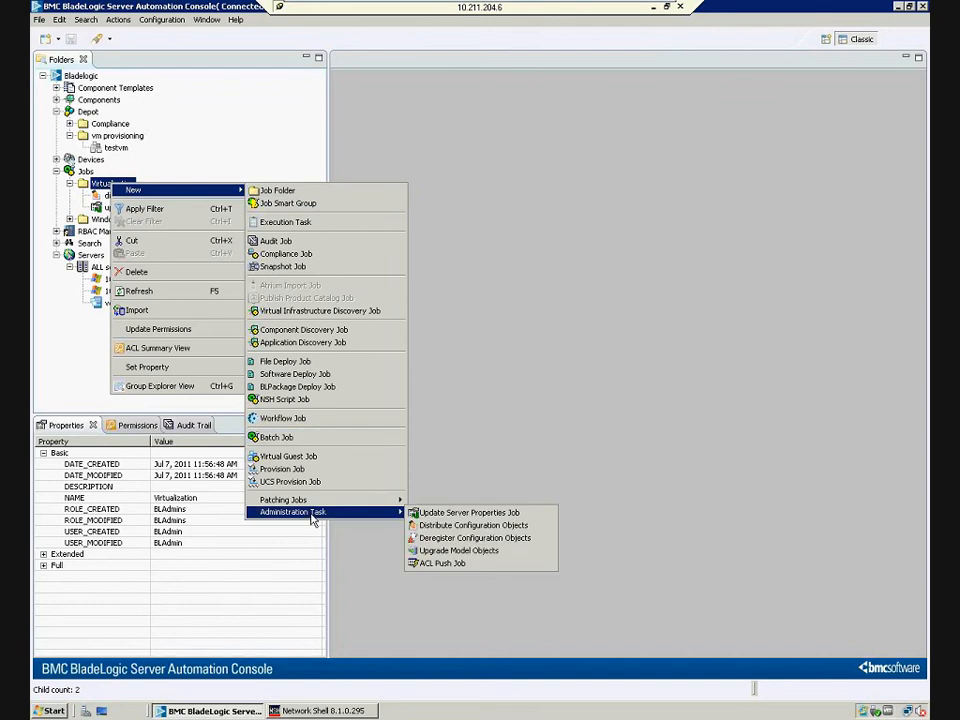
left_click(476, 530)
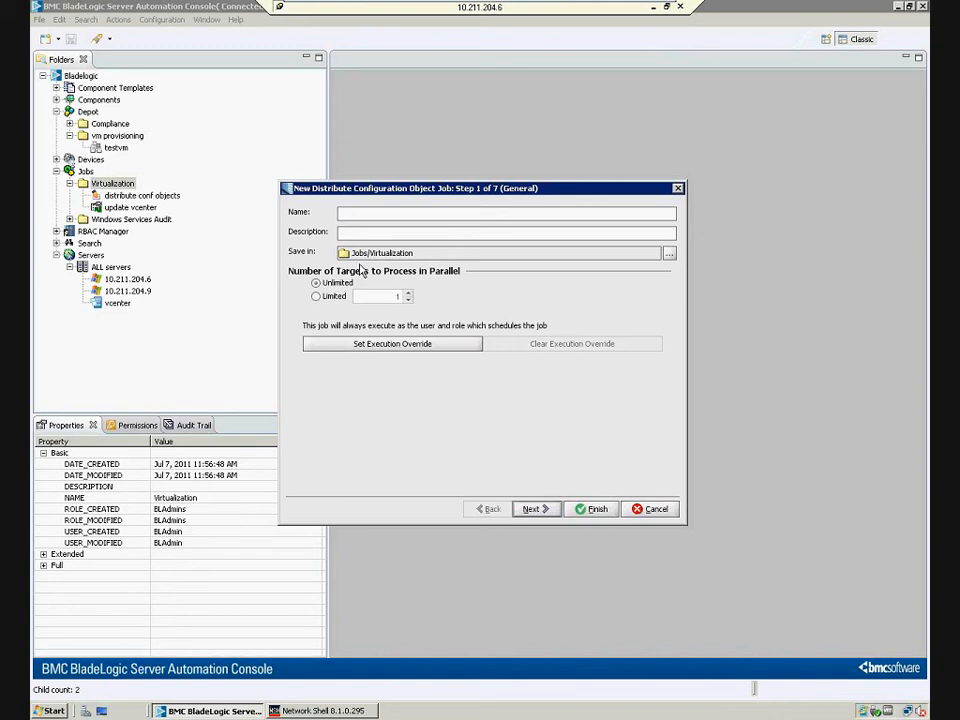
type("Ashok")
left_click(532, 509)
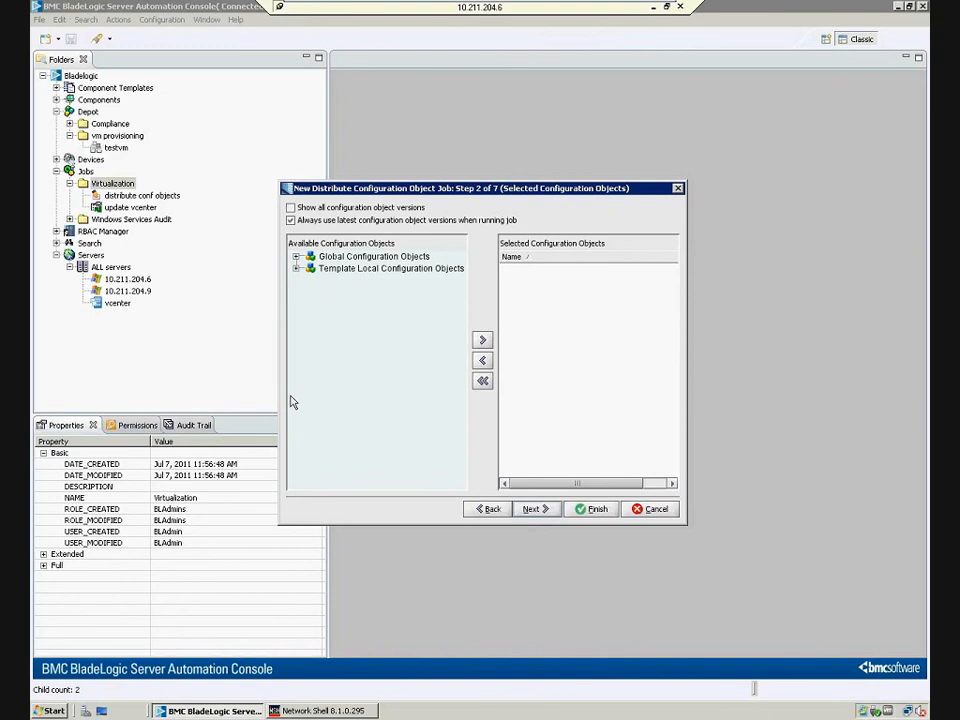
- Add VMware vCenter Server from the Global Configuration Objects to the job's selected configuration objects
left_click(296, 258)
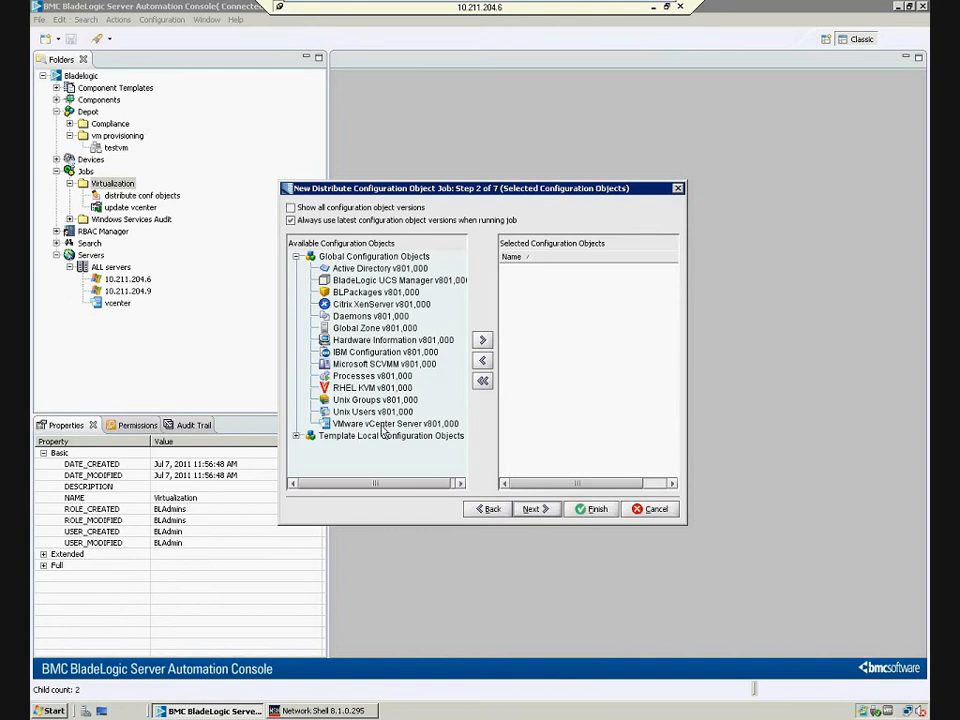
left_click(445, 425)
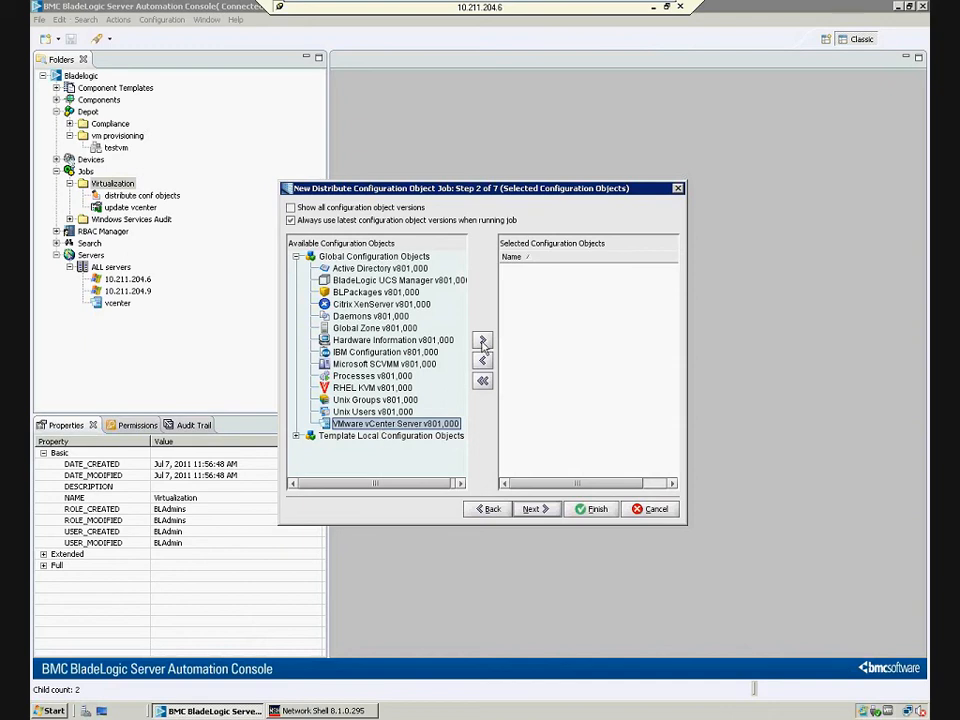
left_click(483, 343)
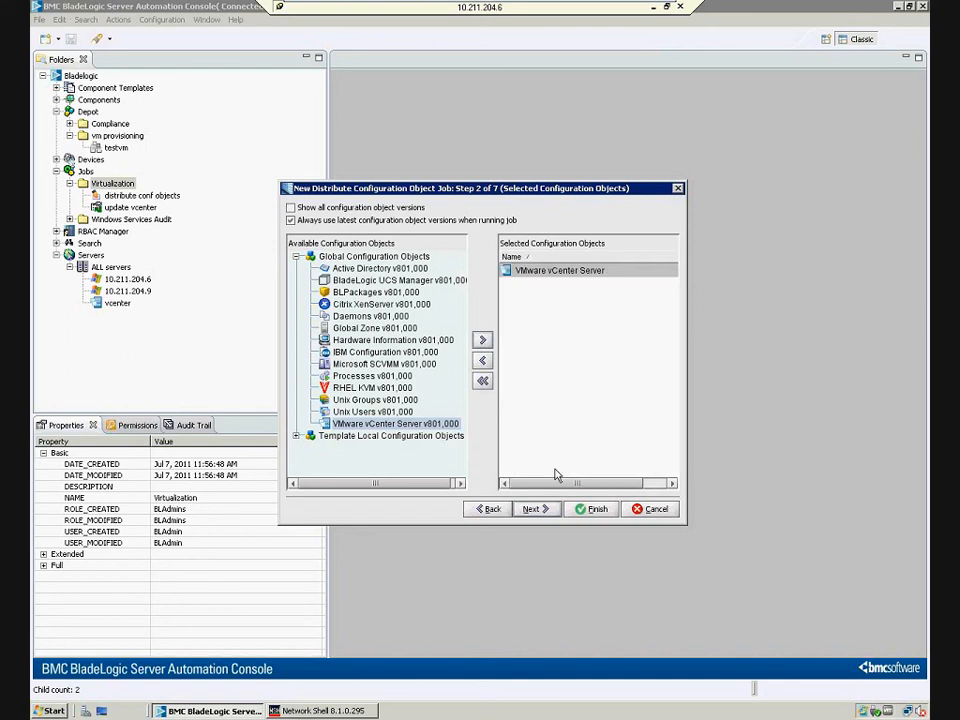
left_click(532, 510)
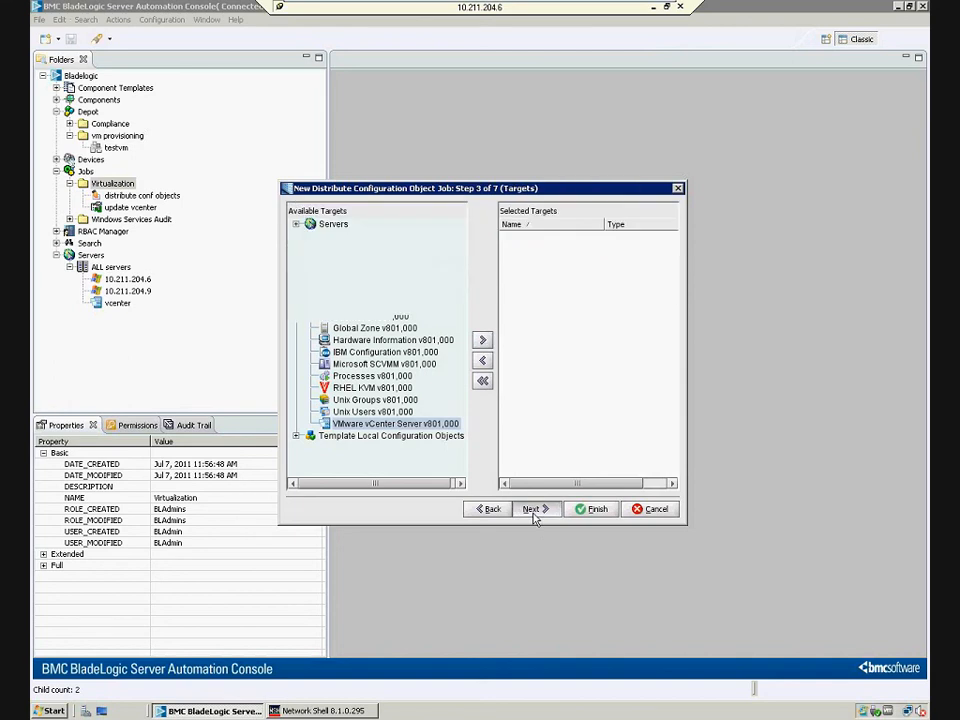
- Add the vcenter server from the ALL servers group as the job's target
left_click(296, 225)
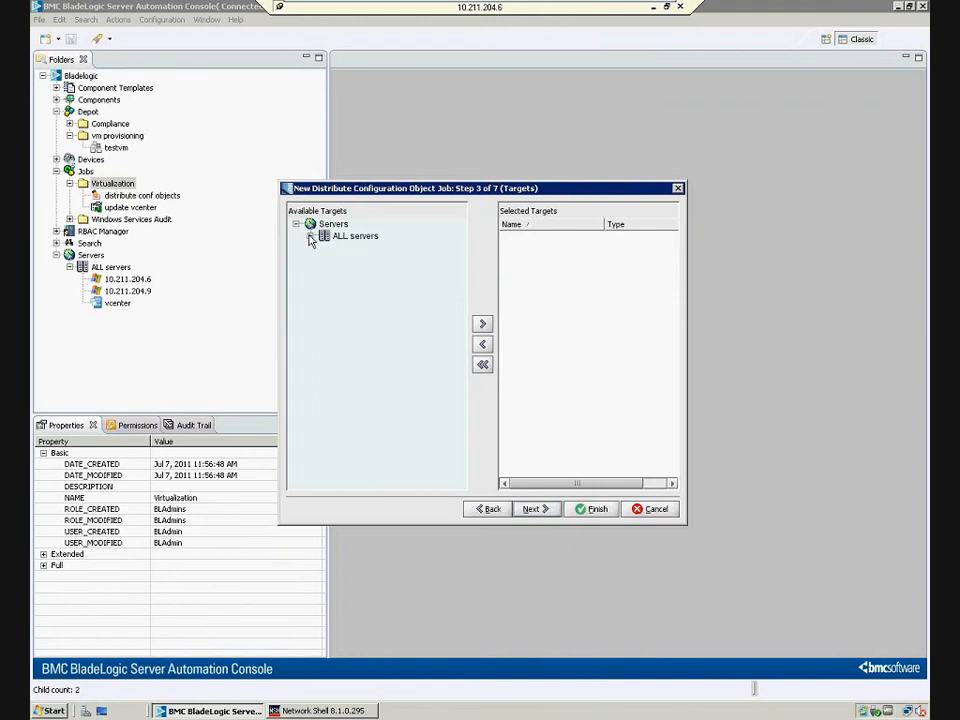
left_click(310, 236)
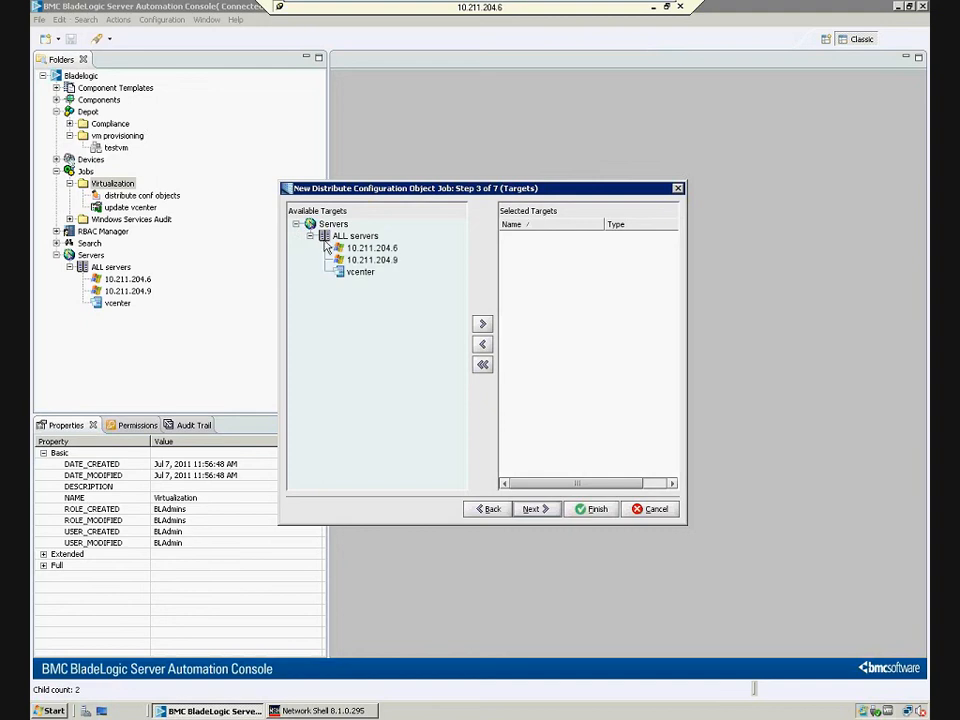
left_click(360, 272)
left_click(482, 324)
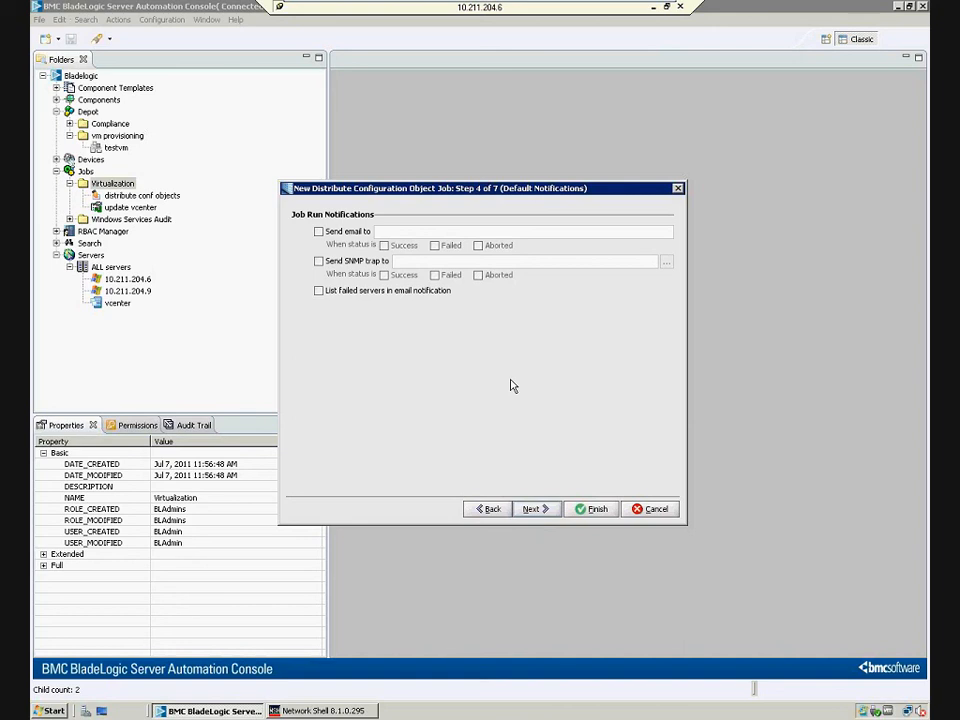
- Set the job to execute now and finish creating it with default notifications, properties and permissions
left_click(532, 509)
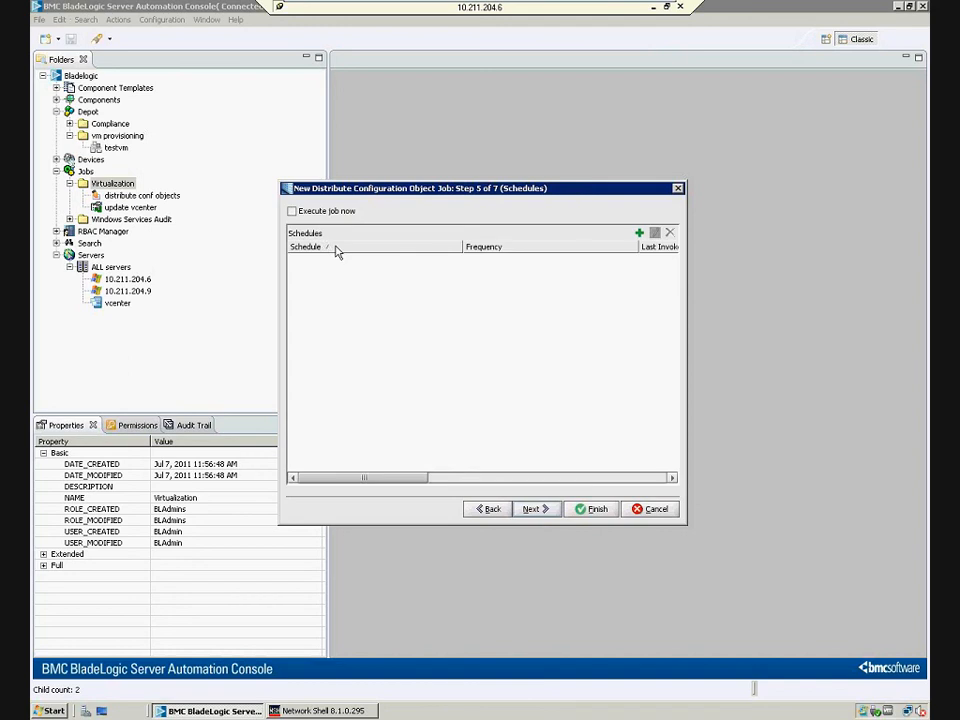
left_click(292, 212)
left_click(533, 509)
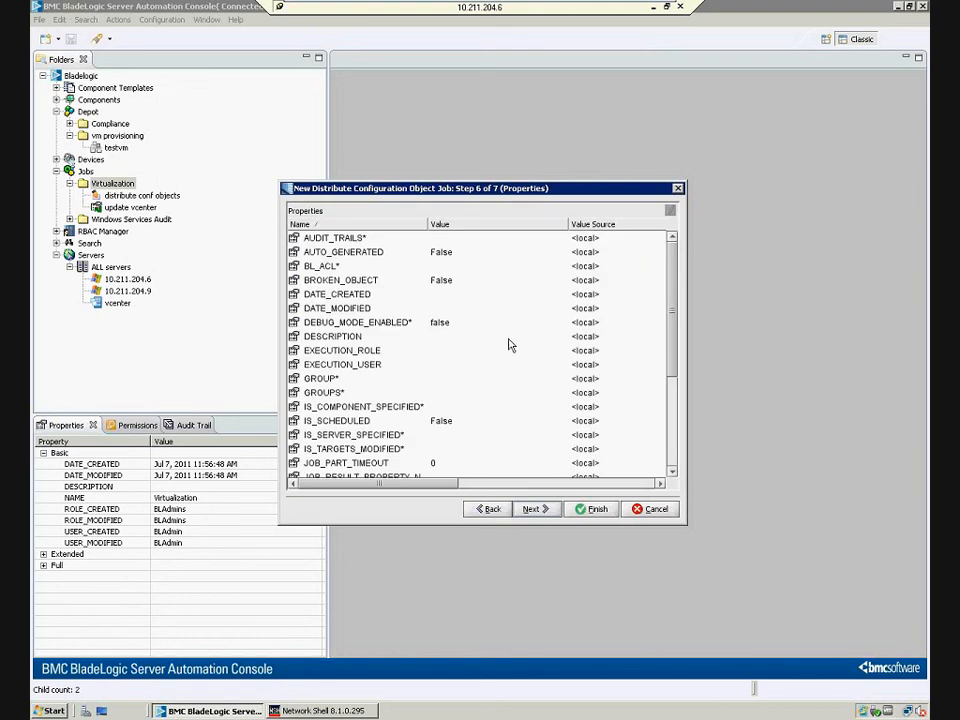
left_click(544, 510)
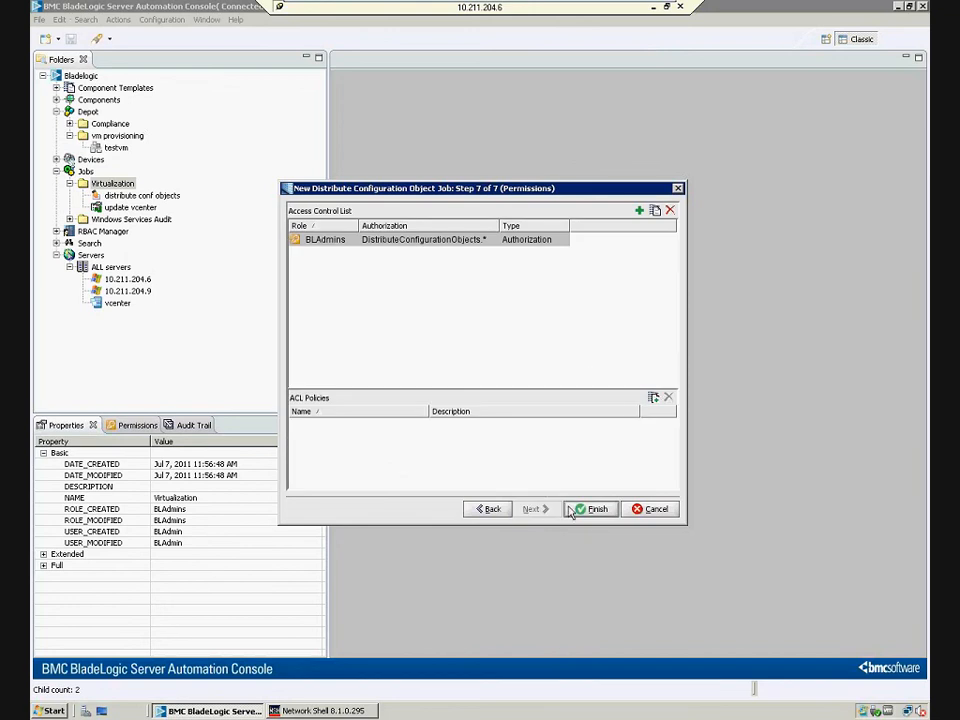
left_click(590, 513)
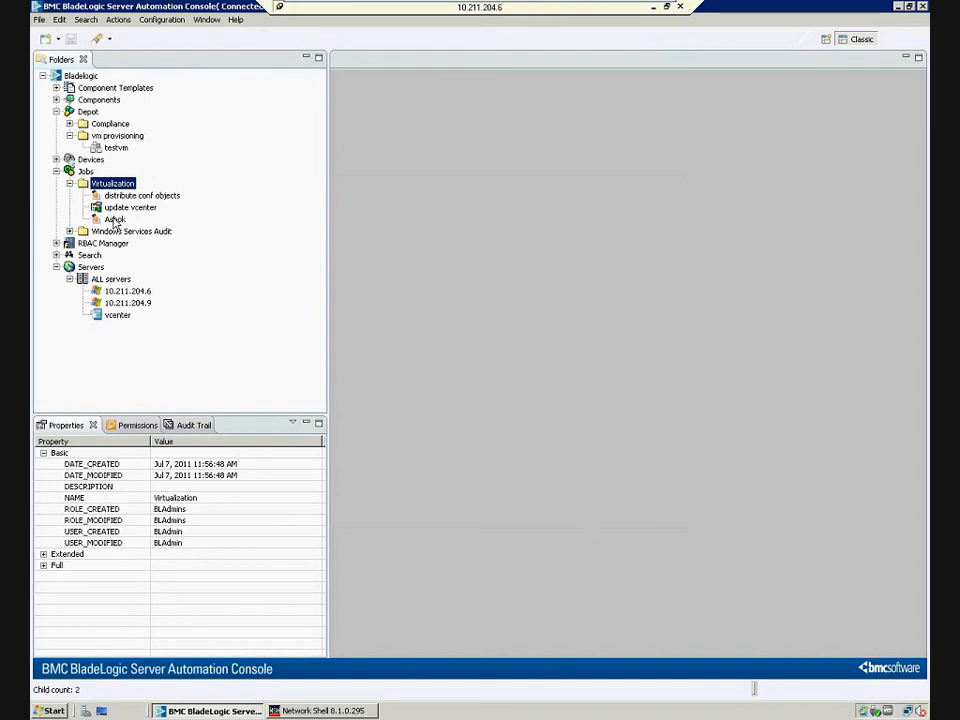
- Show the results of the new distribution job and expand its run to list the target server
right_click(116, 221)
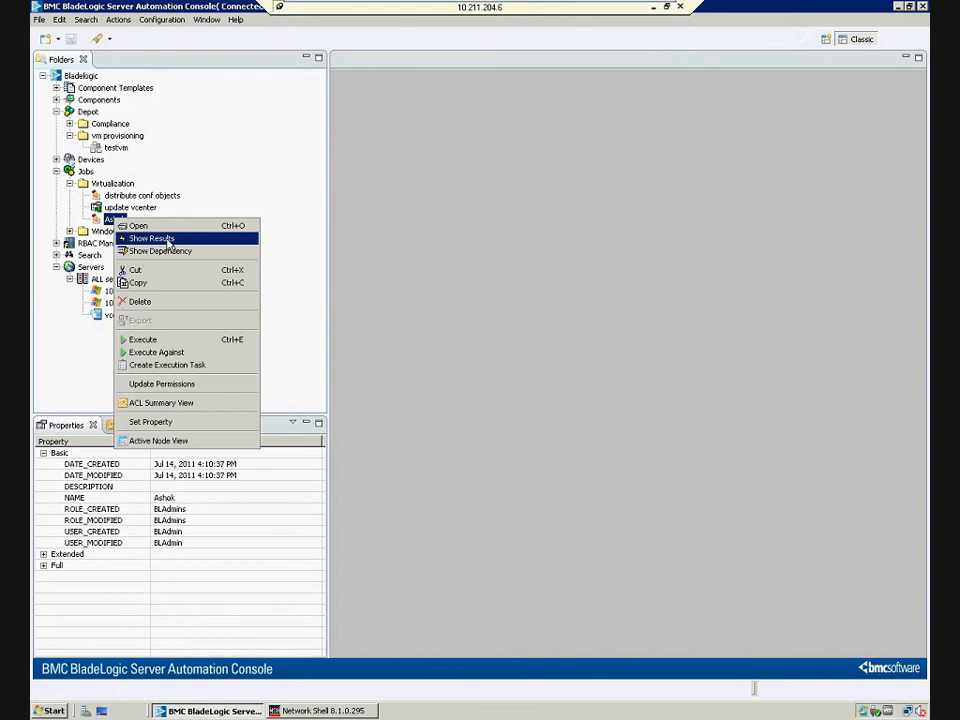
left_click(168, 240)
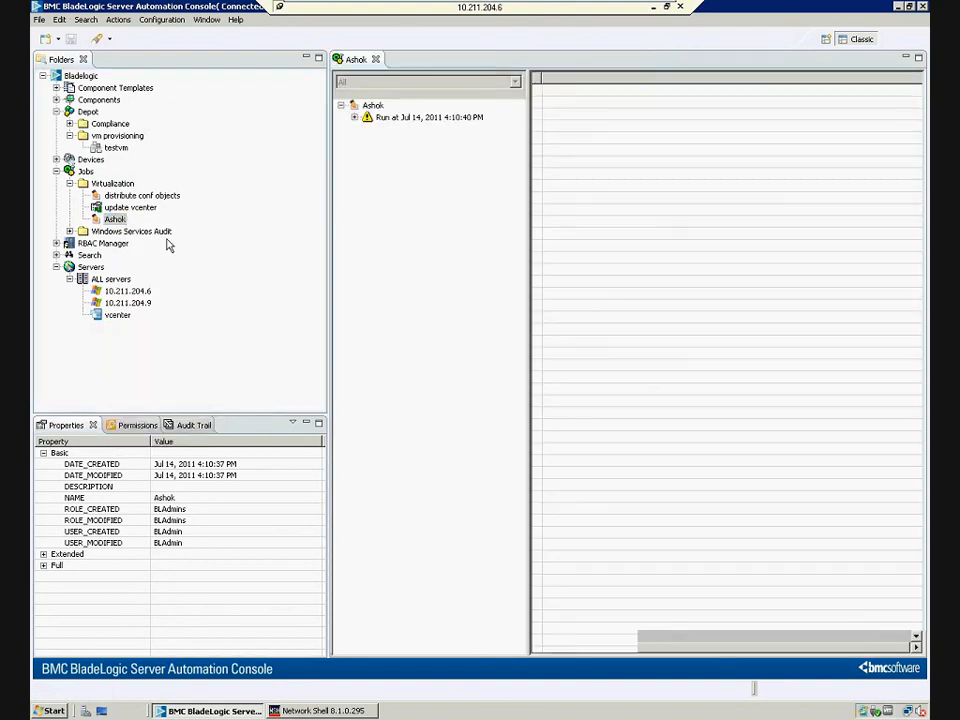
left_click(355, 118)
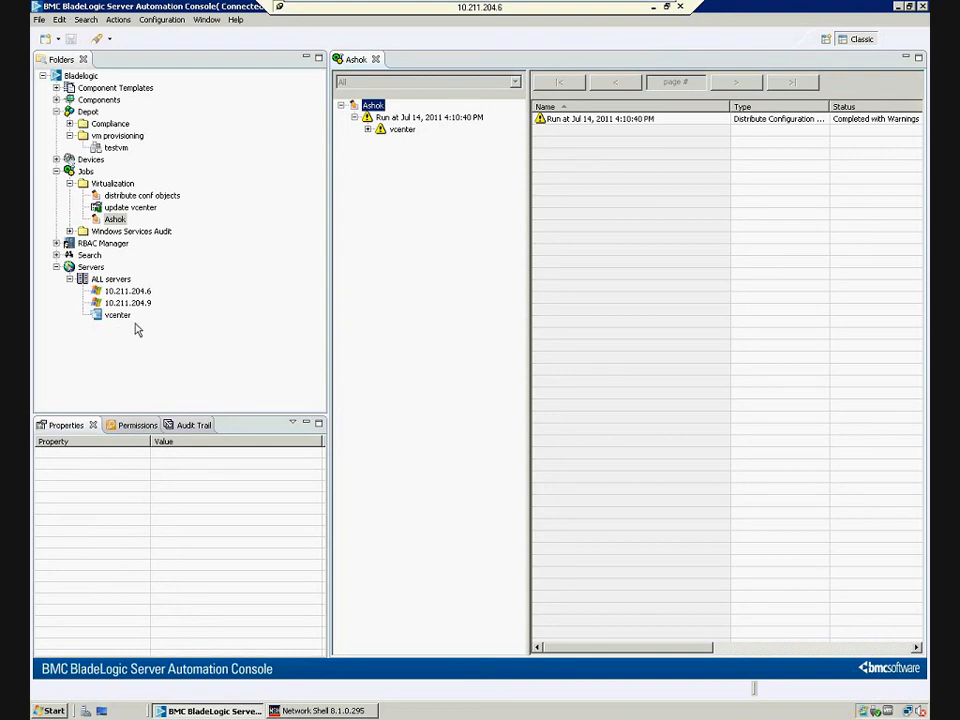
- Browse the vcenter server live and expand its VMware vCenter Server node
right_click(118, 316)
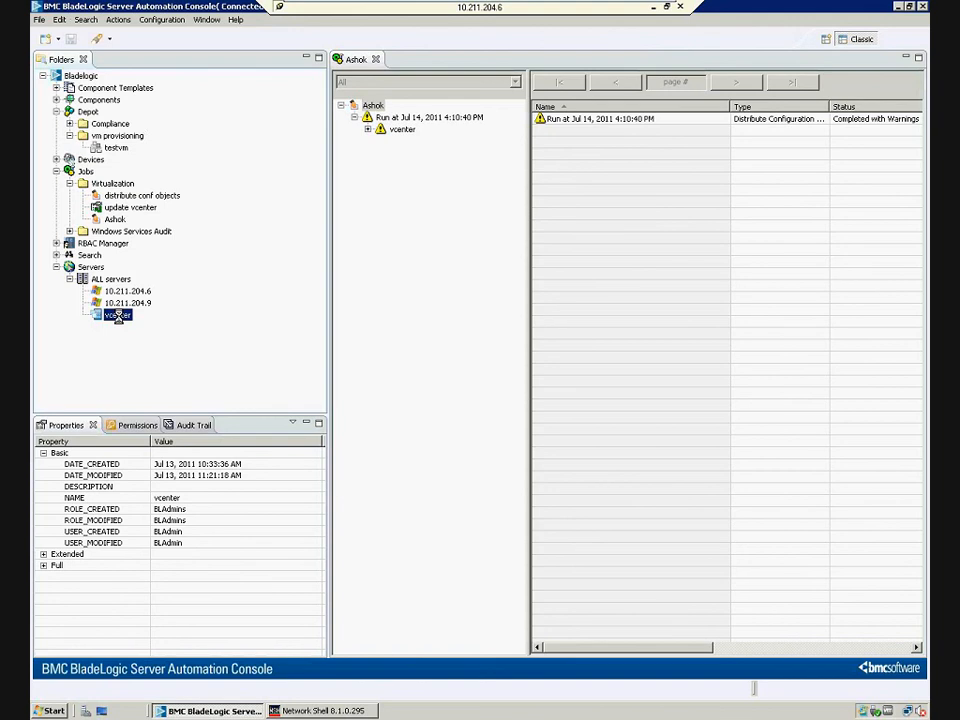
double_click(118, 315)
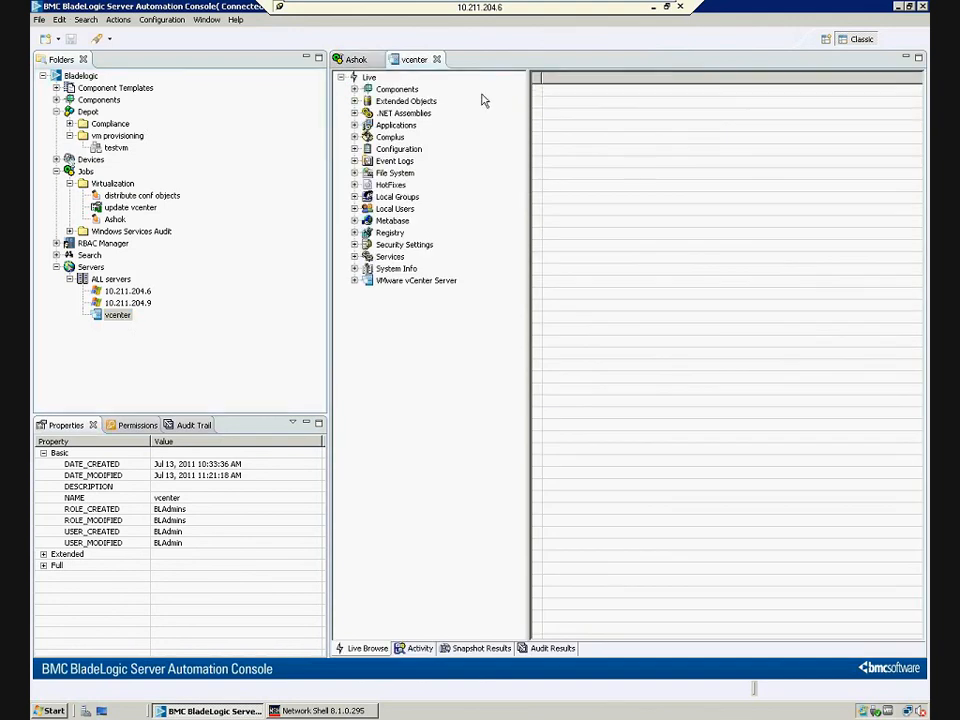
left_click(354, 281)
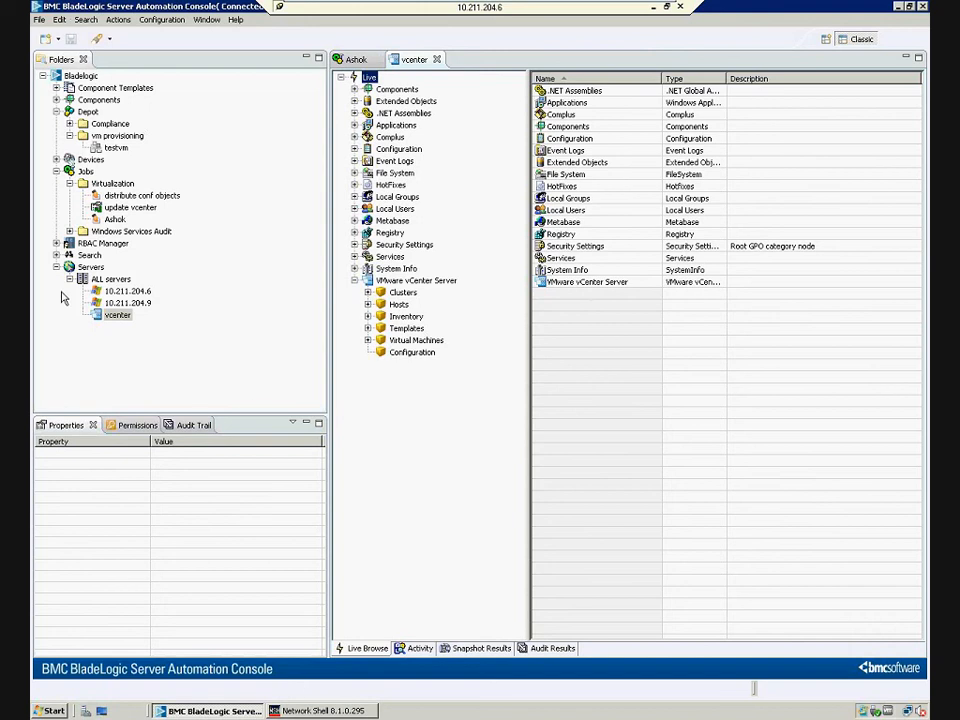
- Create a VMware virtual guest package named Testvm1 of type VMware Virtual Machine in the vm provisioning depot folder
left_click(130, 316)
right_click(127, 137)
mouse_move(185, 148)
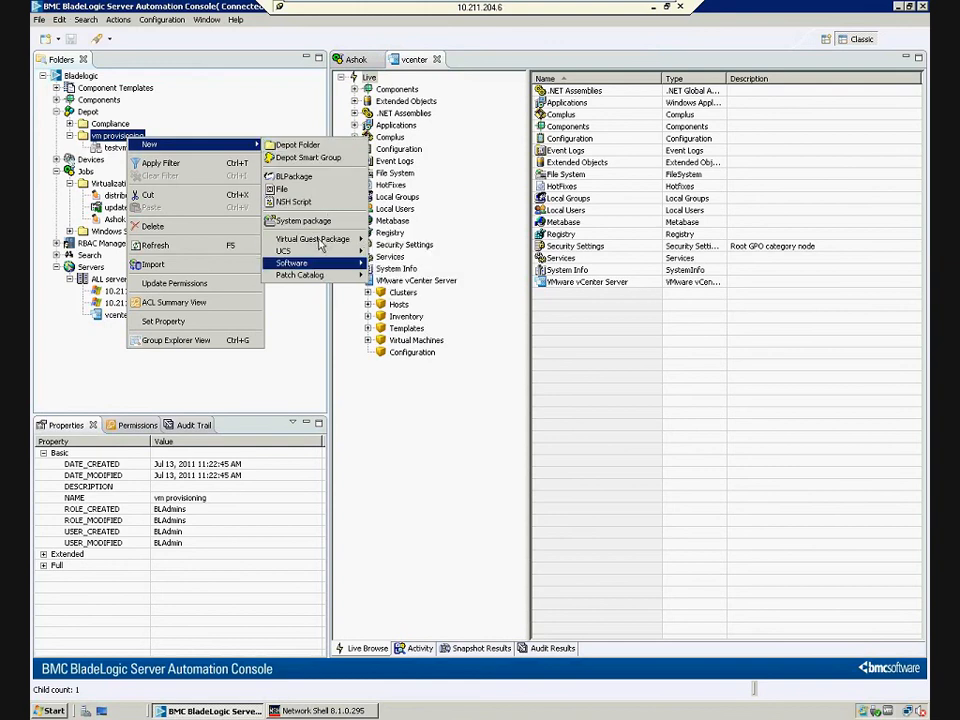
mouse_move(358, 247)
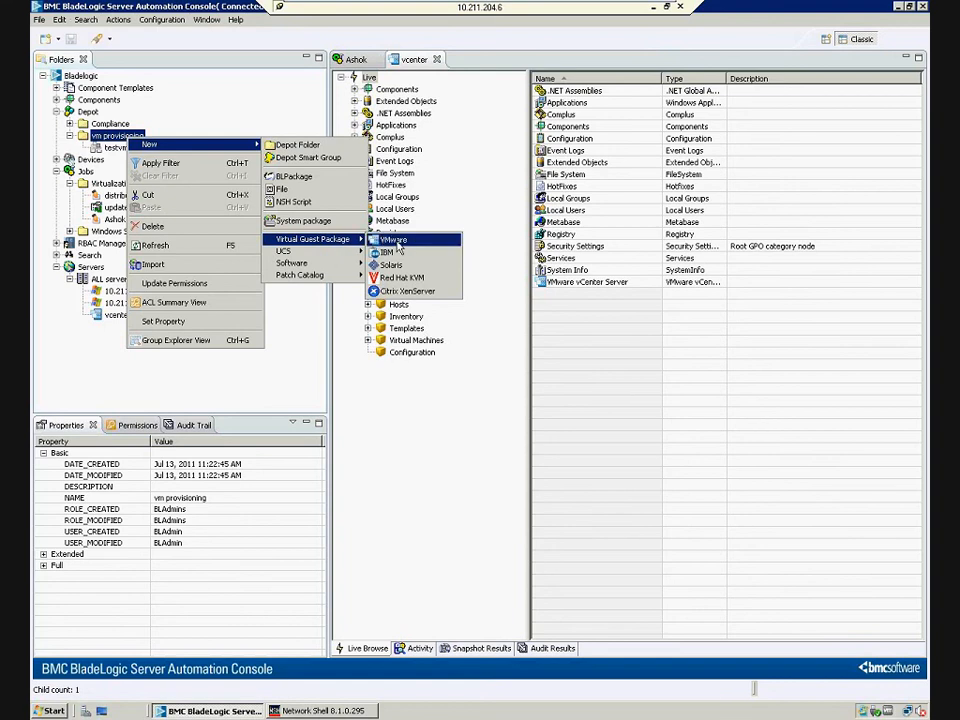
left_click(397, 246)
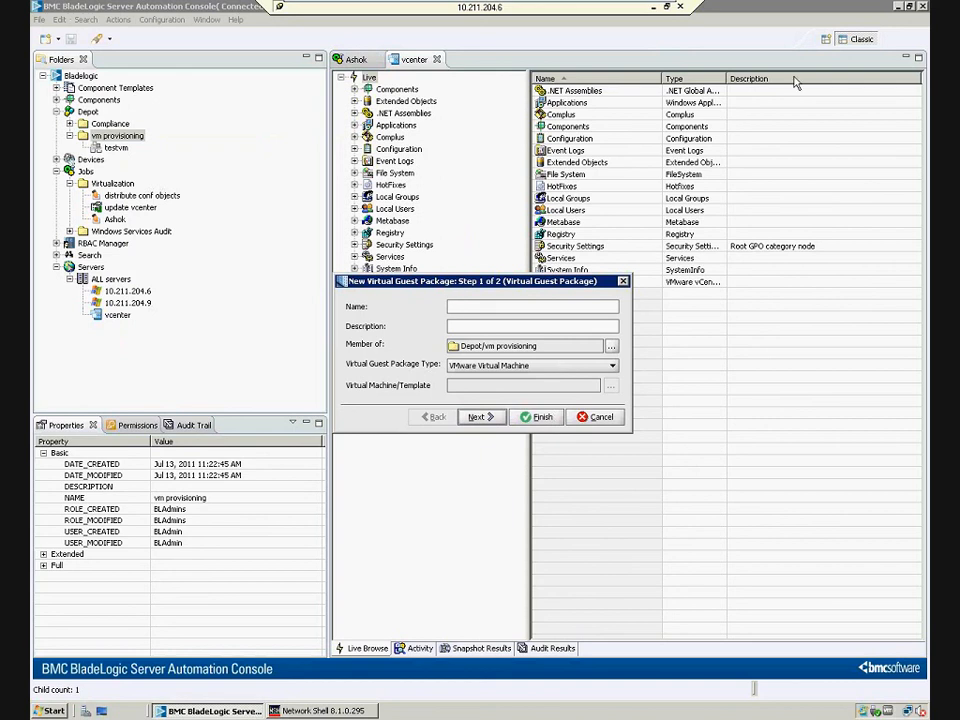
type("Testvm1")
left_click(613, 366)
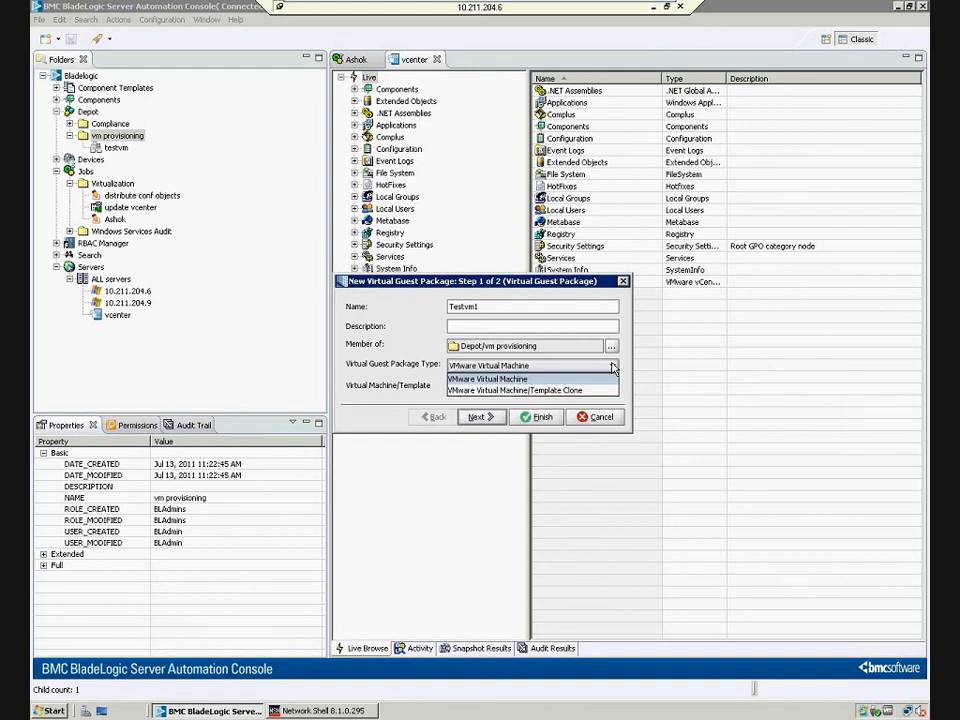
left_click(512, 384)
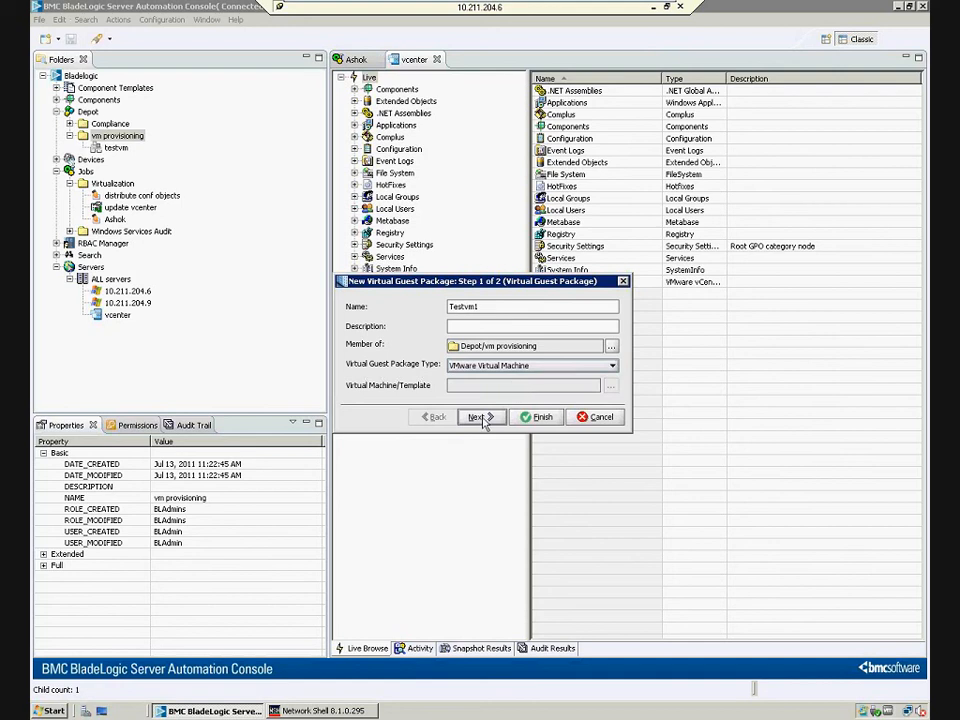
left_click(484, 418)
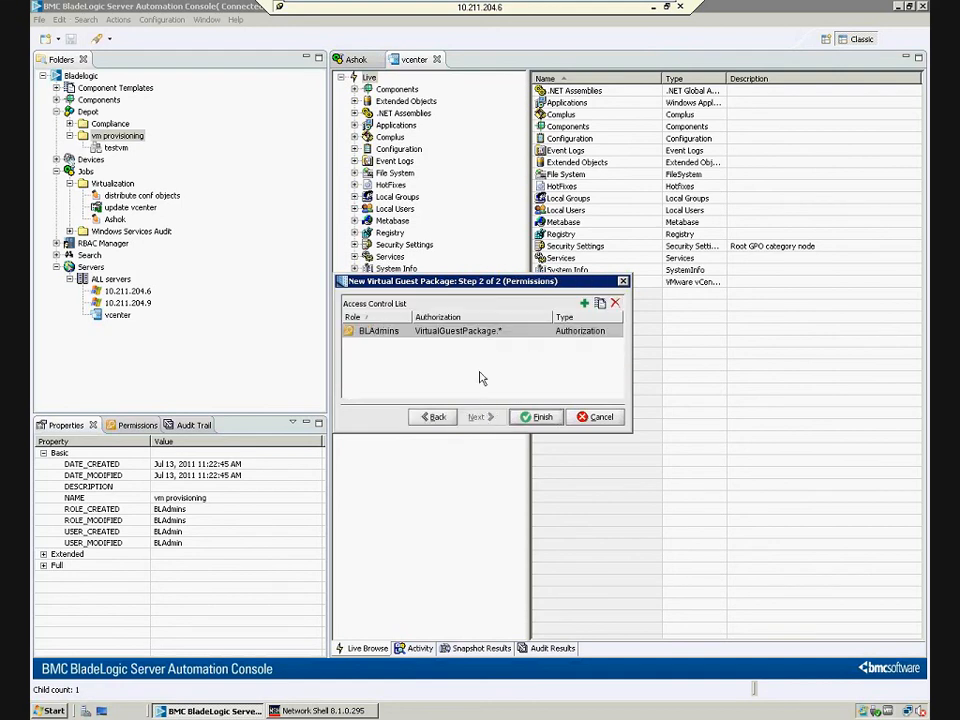
left_click(534, 420)
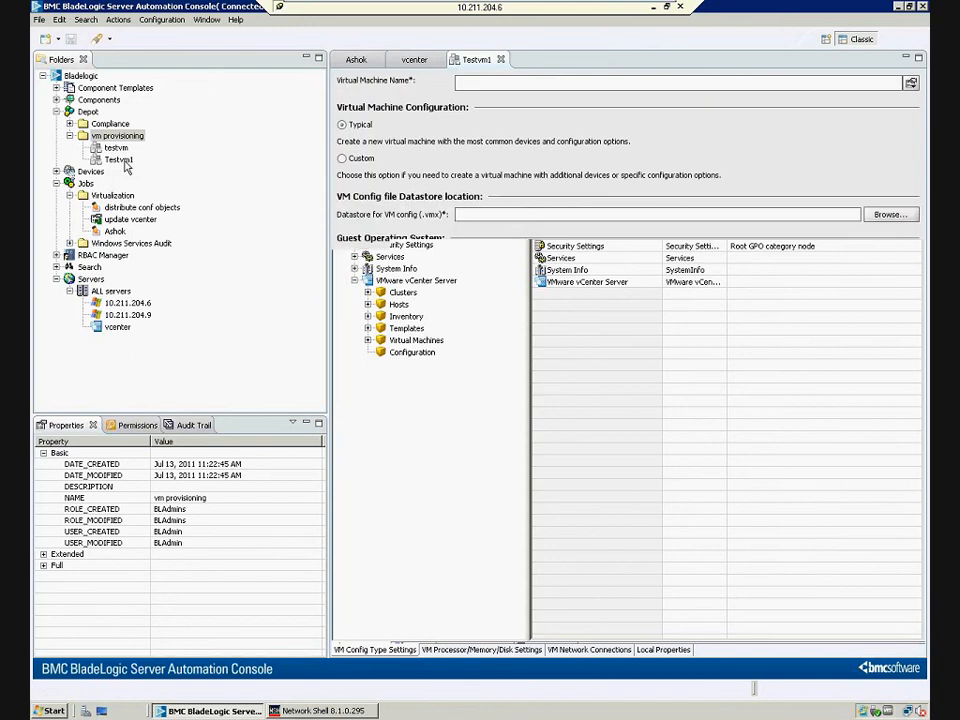
- Review the guest operating system types offered for the Testvm1 package and refresh the package
left_click(120, 161)
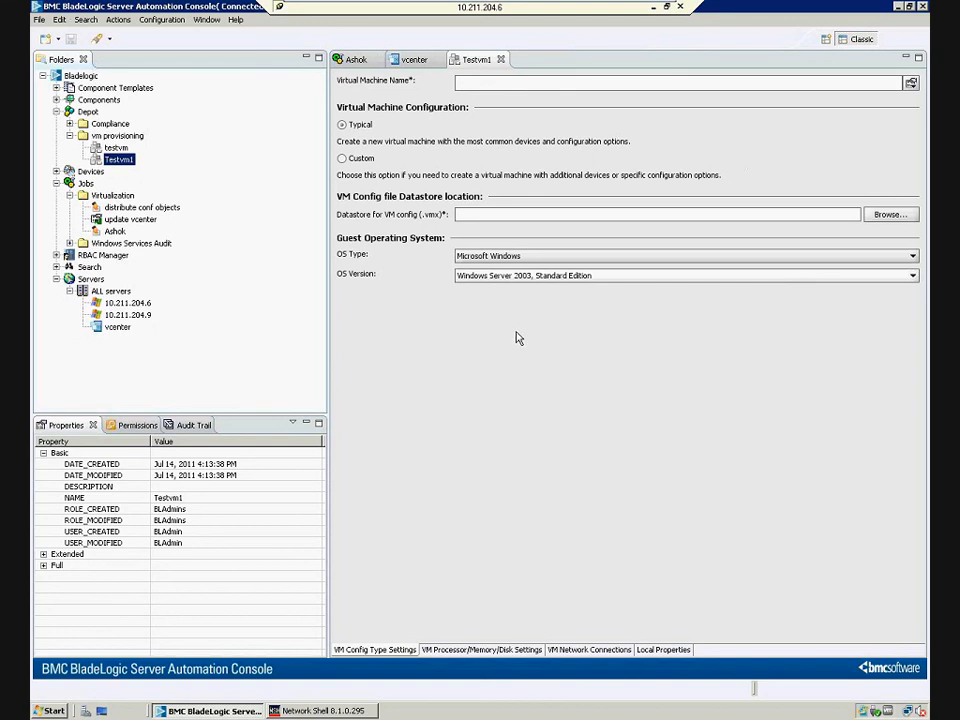
left_click(913, 257)
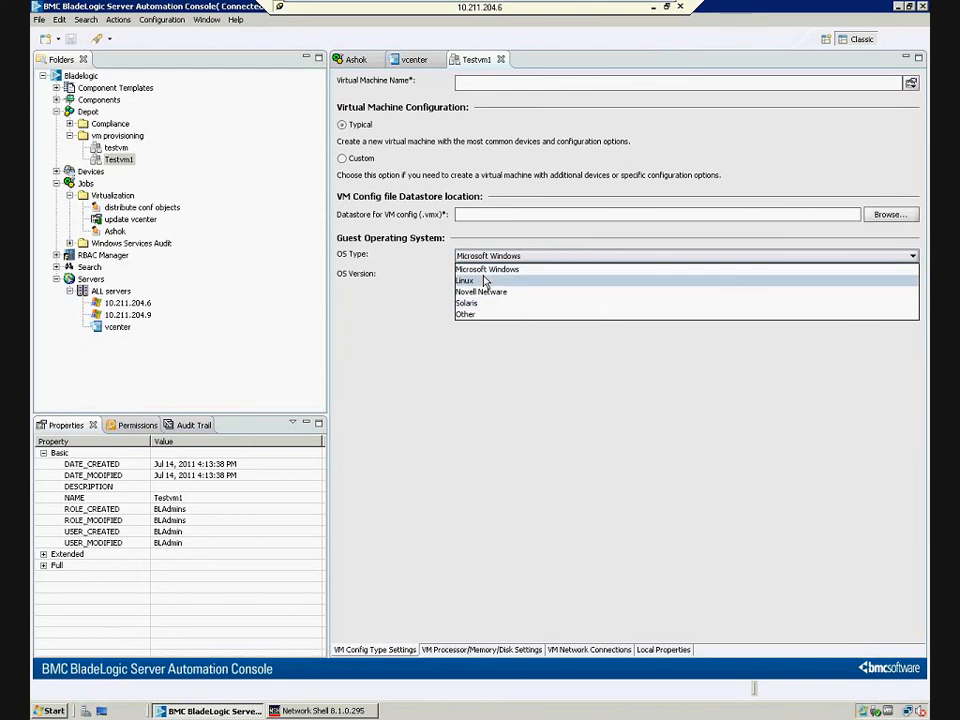
left_click(387, 324)
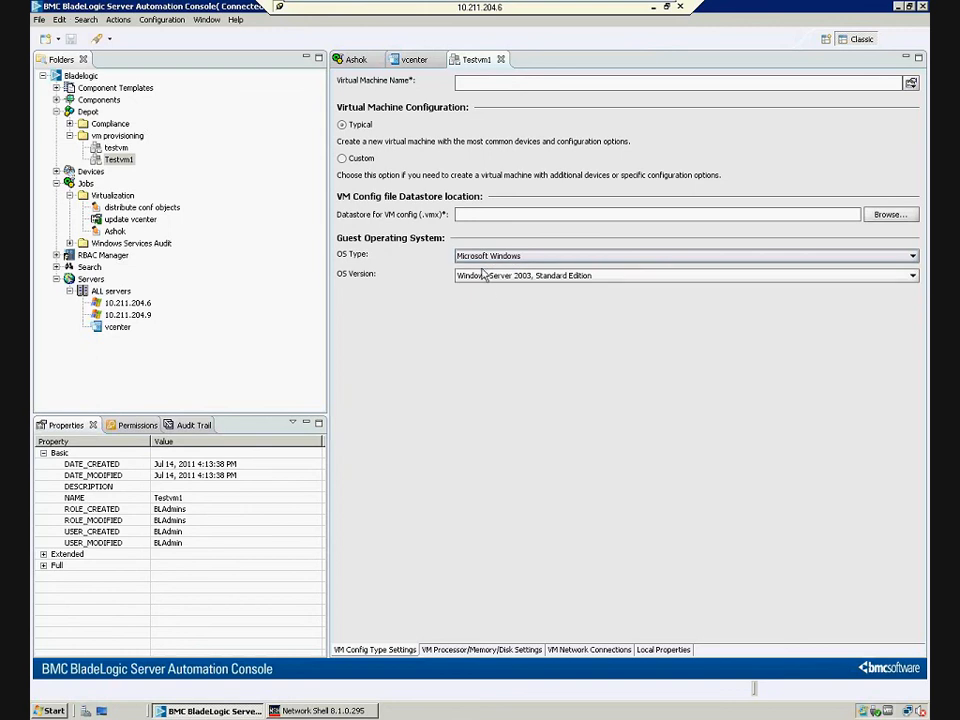
right_click(129, 166)
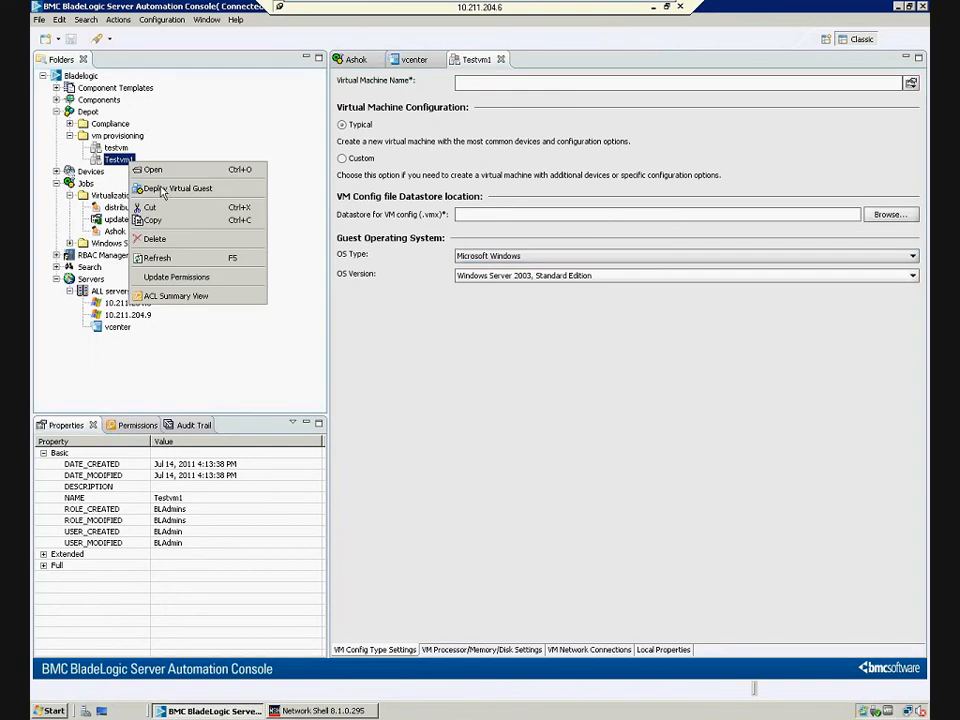
left_click(155, 259)
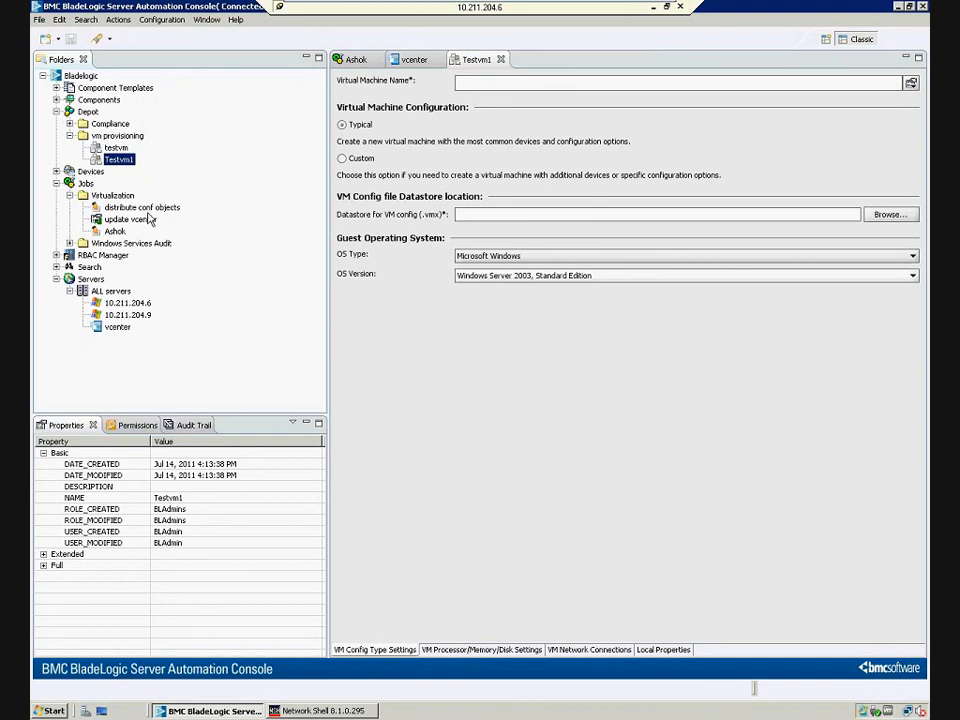
- Start a virtual guest deployment job from the Testvm1 package, name it testvm2 and proceed to the virtual guest package selection
right_click(128, 164)
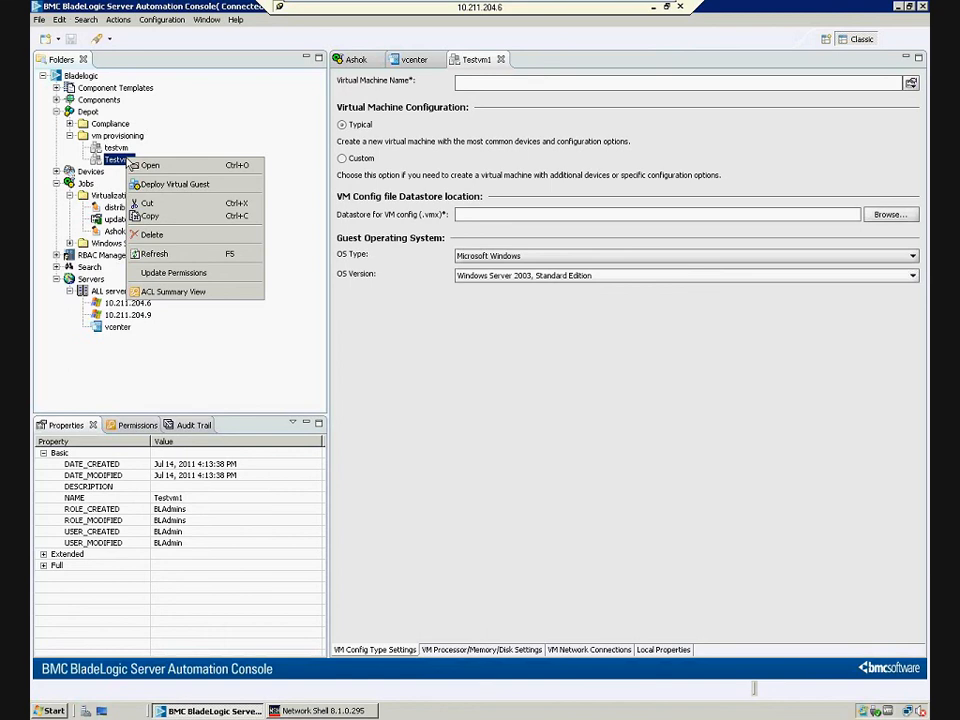
left_click(174, 185)
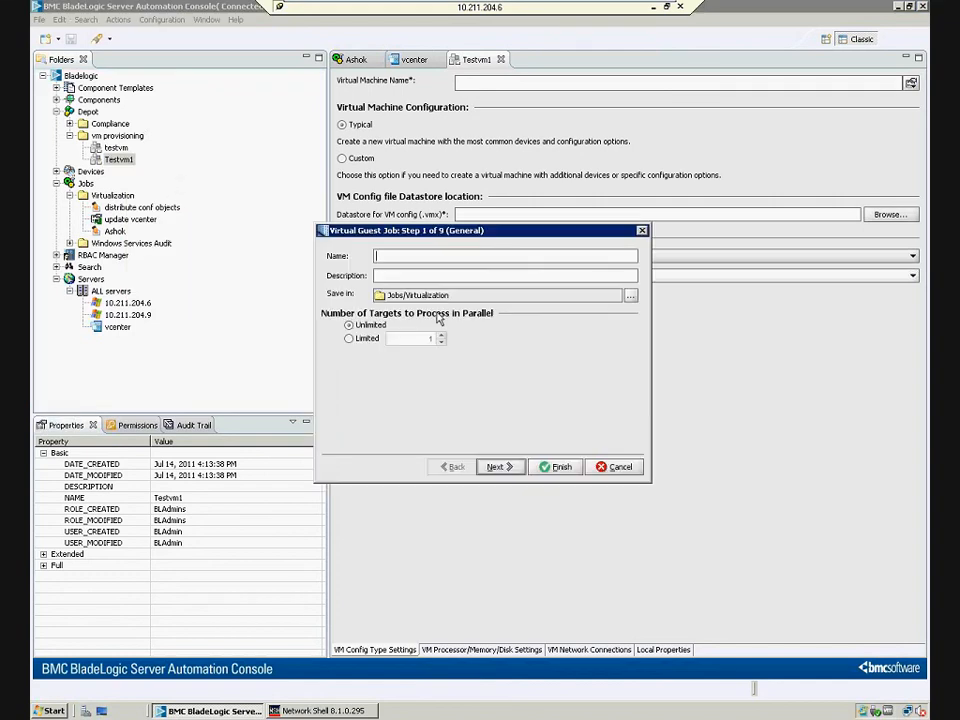
type("testvm2")
left_click(496, 466)
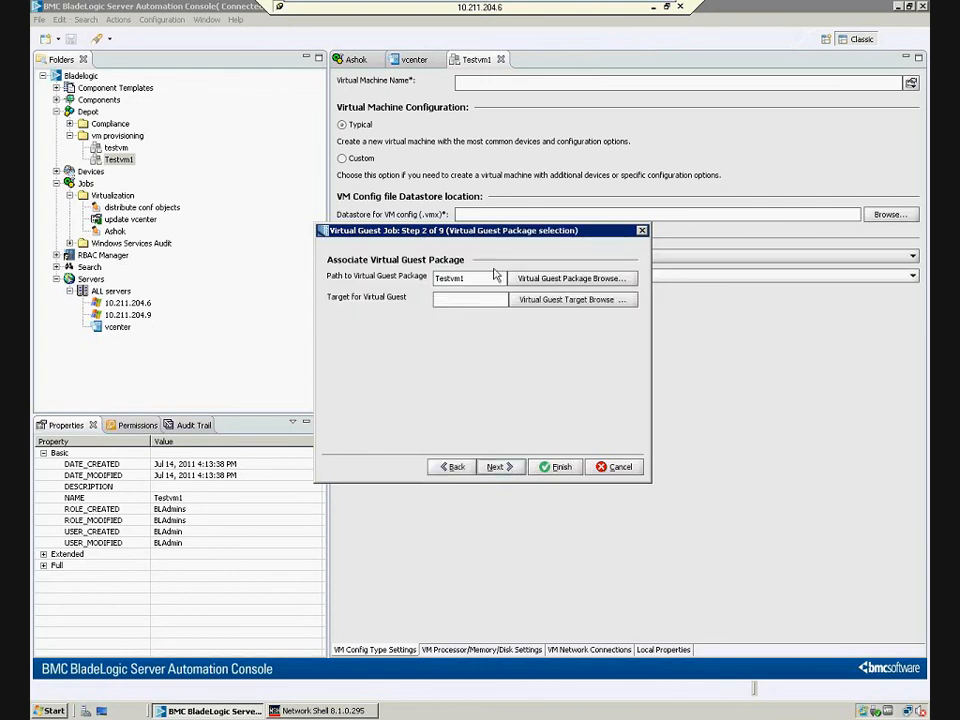
- Browse for the virtual guest target and expand the vcenter inventory through BANG6 and Training down to BL Cluster
left_click(548, 306)
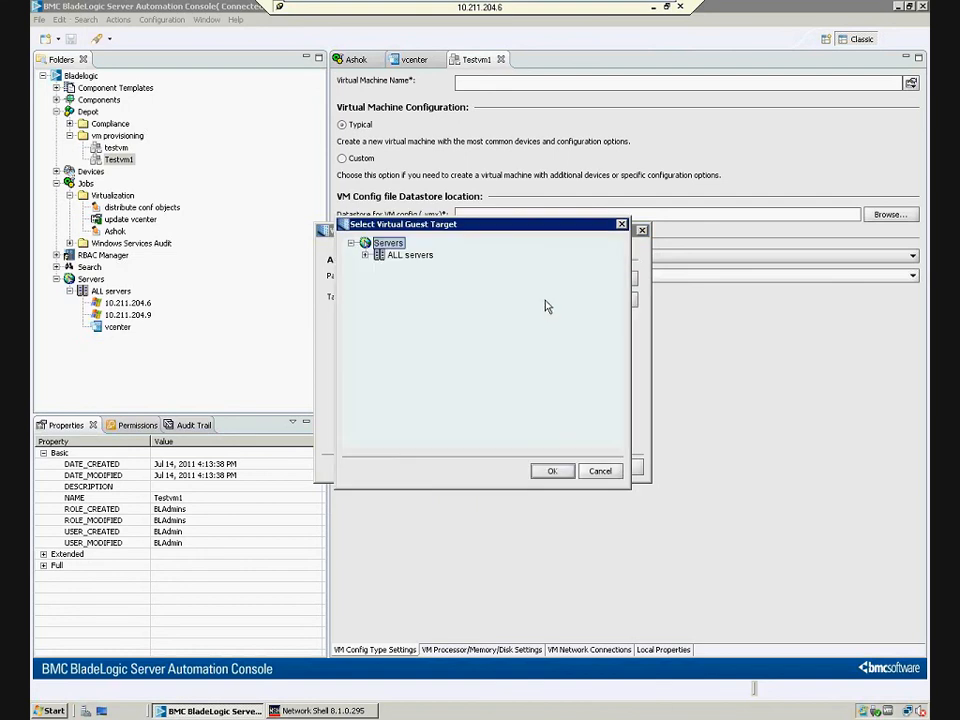
left_click(365, 255)
left_click(380, 268)
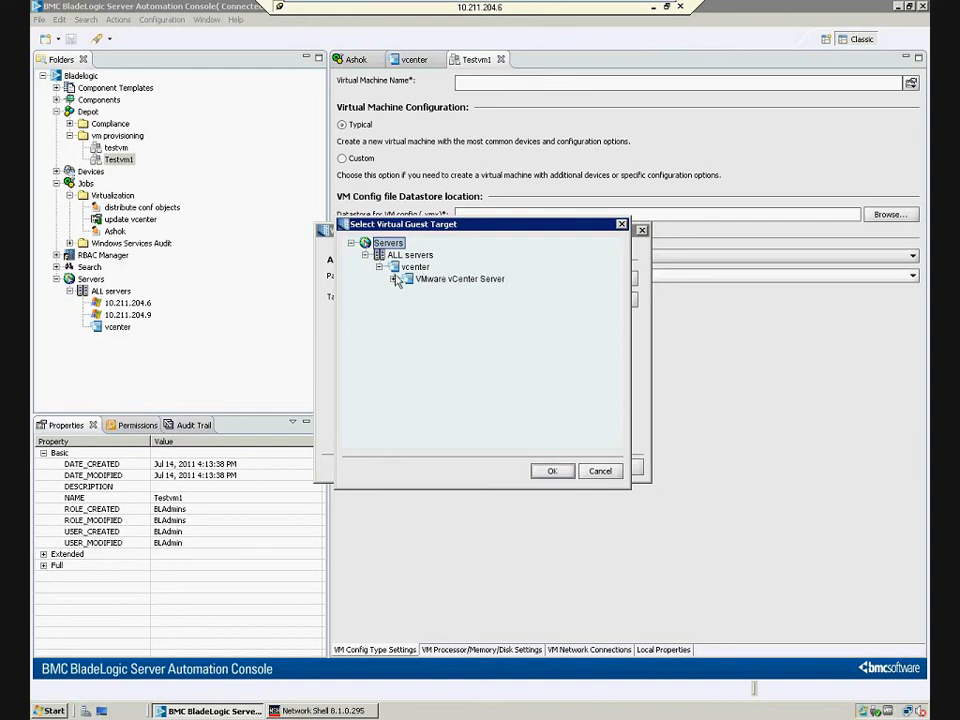
left_click(393, 279)
left_click(407, 291)
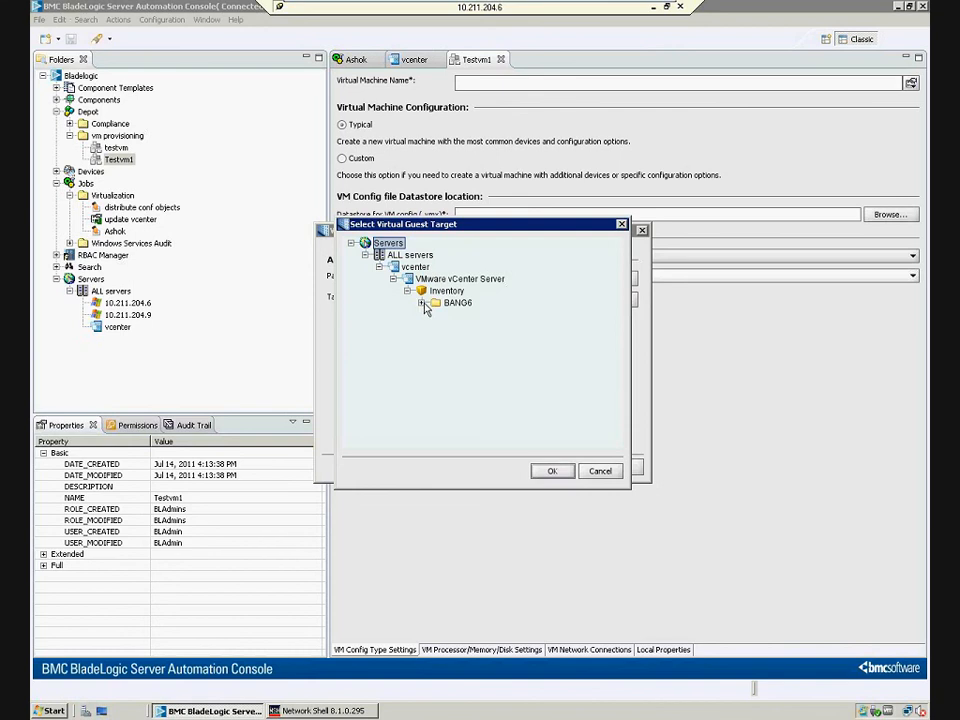
left_click(422, 303)
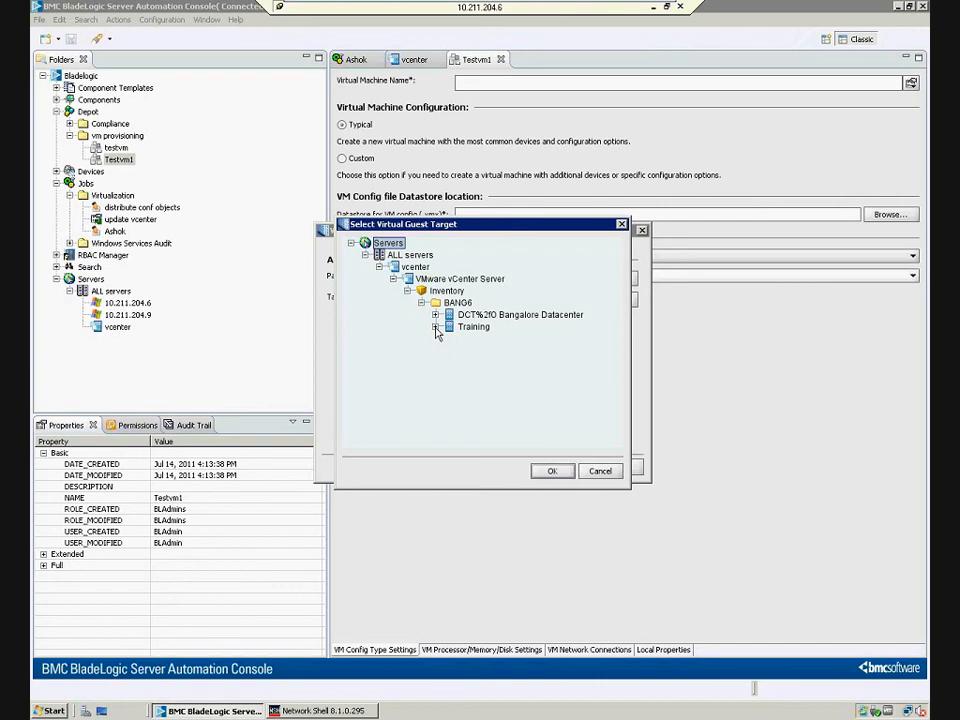
left_click(436, 328)
left_click(449, 339)
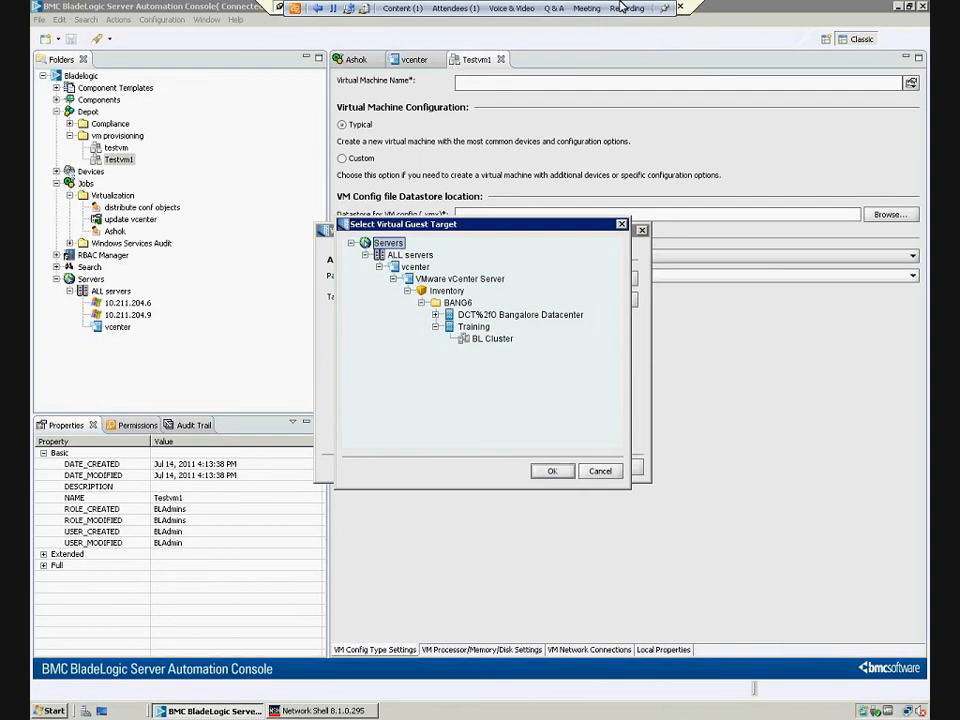
- Switch to the Word guide Bladelogic Prerequisites and VM provisioning.docx and review the virtual guest job steps from target selection to scheduling
left_click(619, 4)
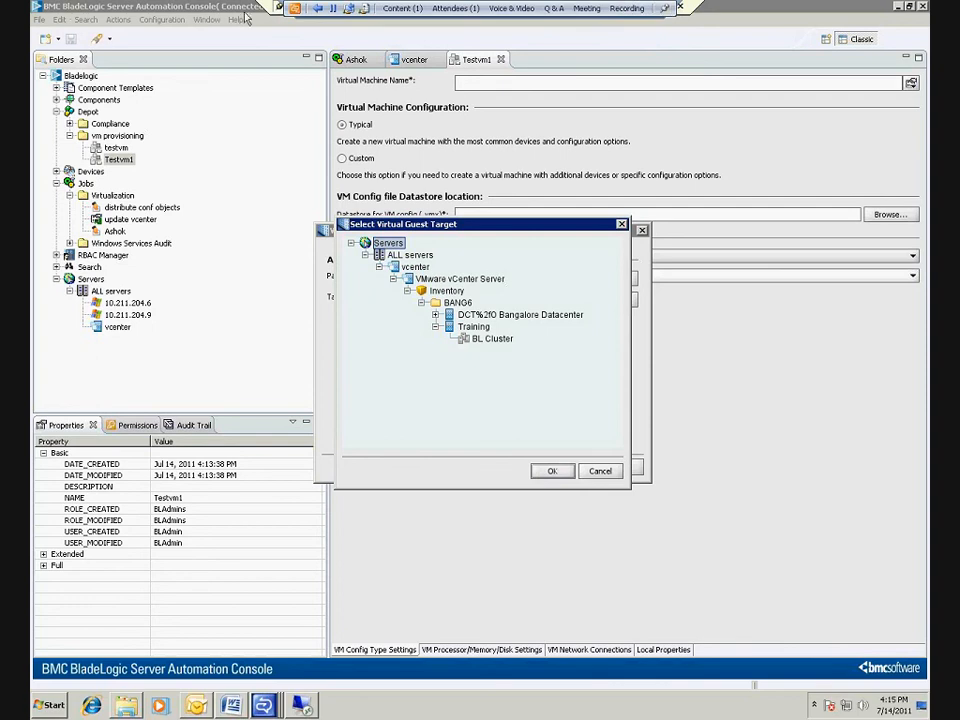
left_click(157, 6)
mouse_move(697, 6)
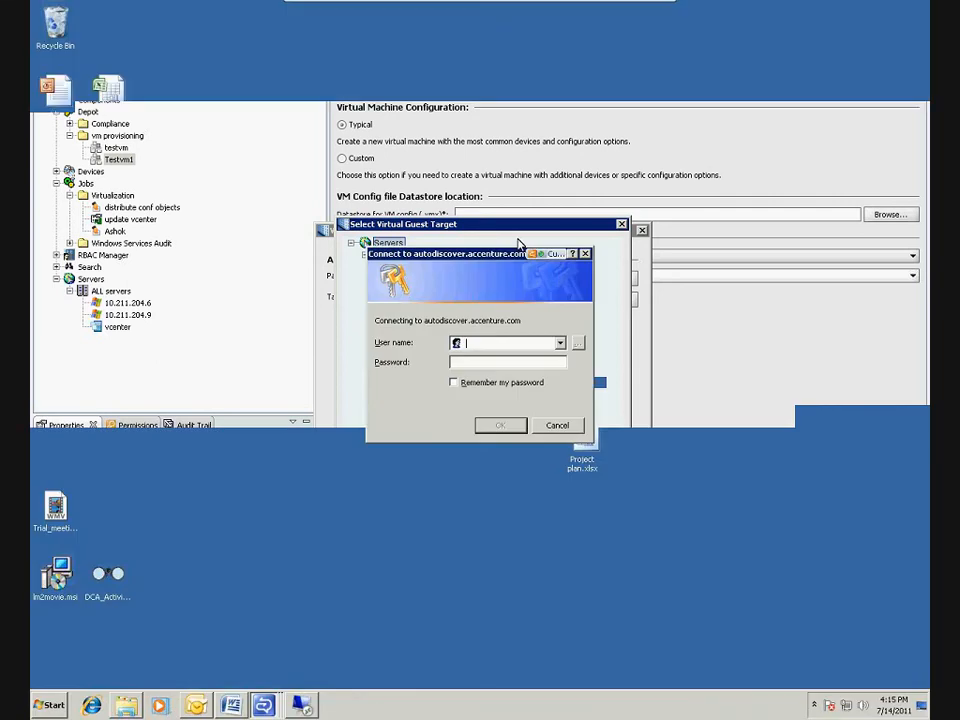
left_click(236, 705)
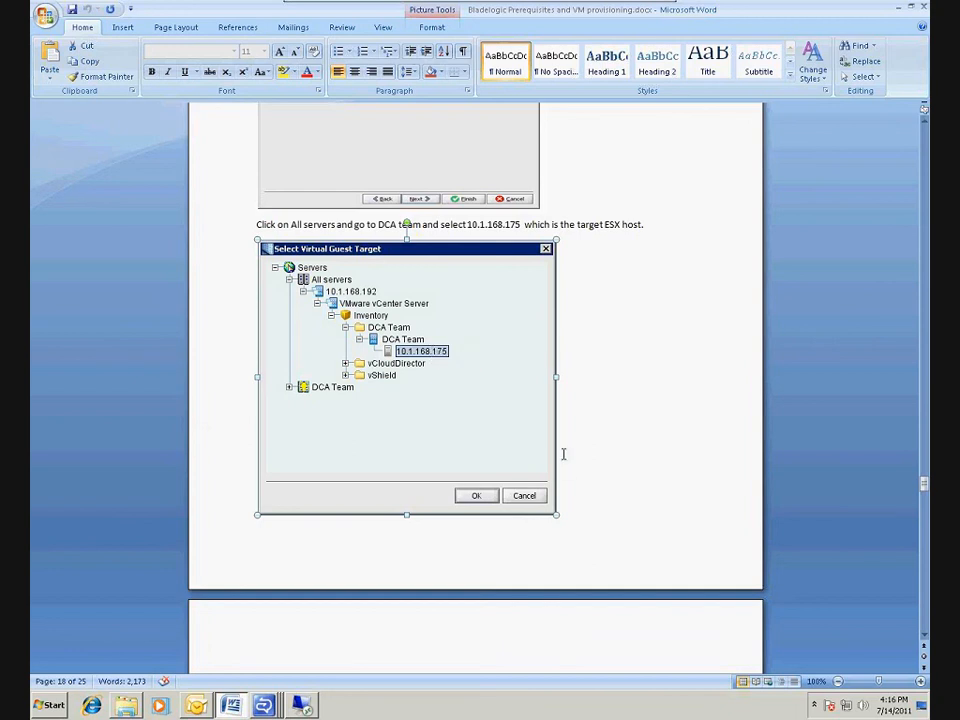
scroll(693, 352, "down", 7)
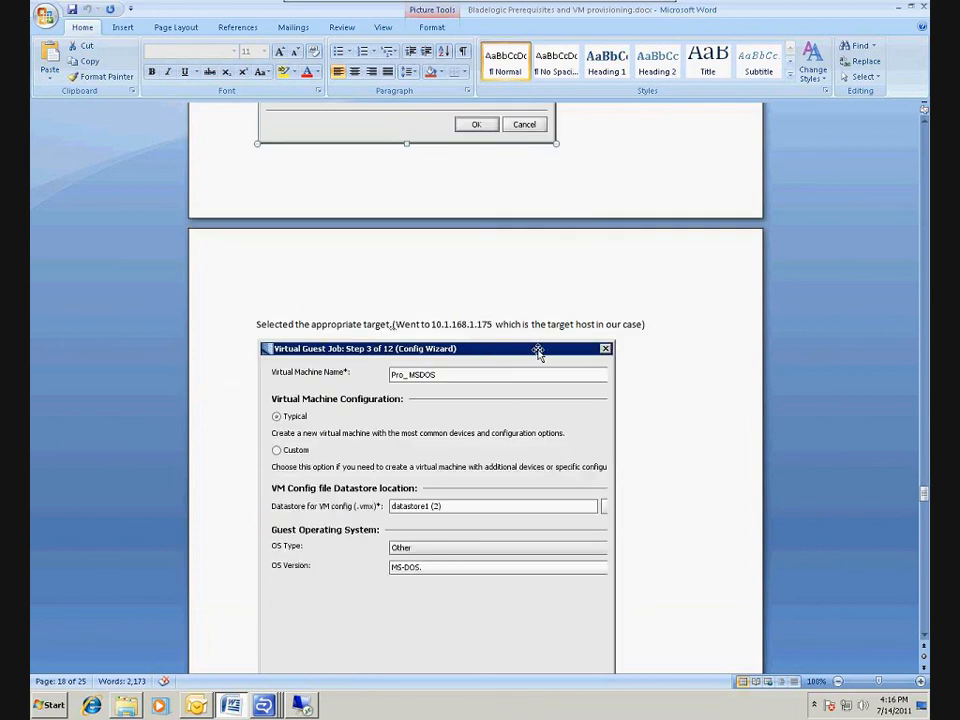
scroll(540, 353, "down", 2)
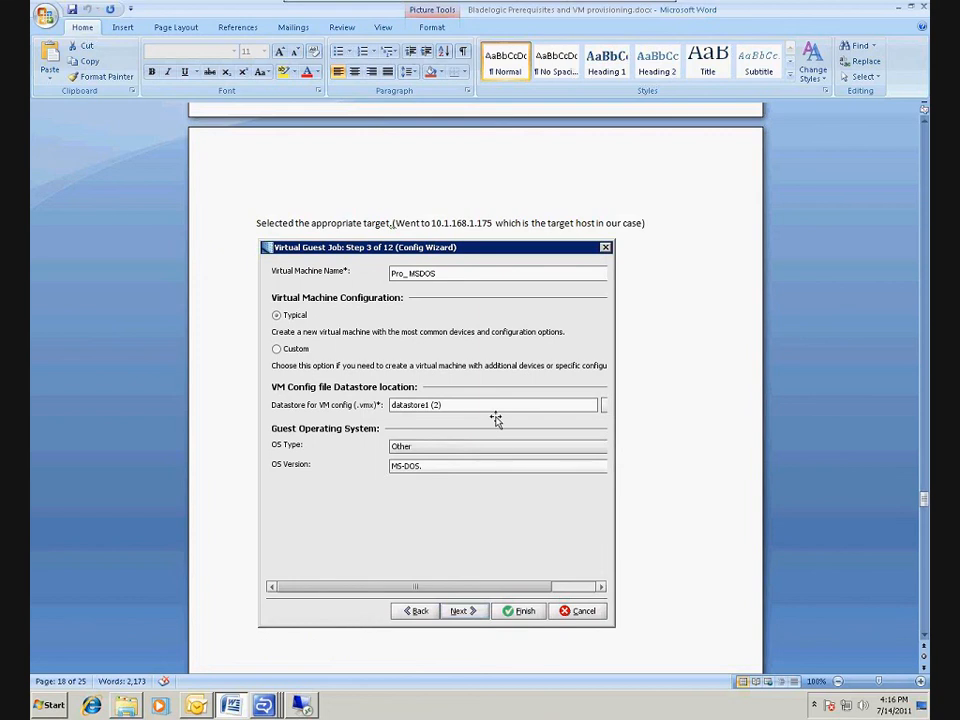
scroll(450, 465, "down", 3)
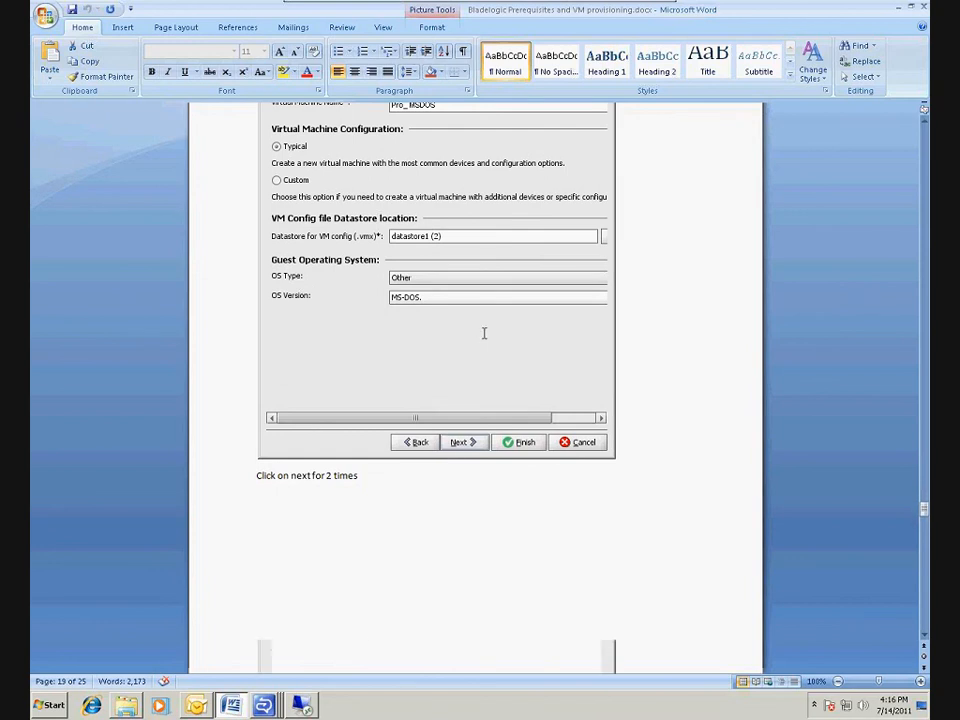
scroll(484, 332, "down", 6)
scroll(567, 258, "down", 9)
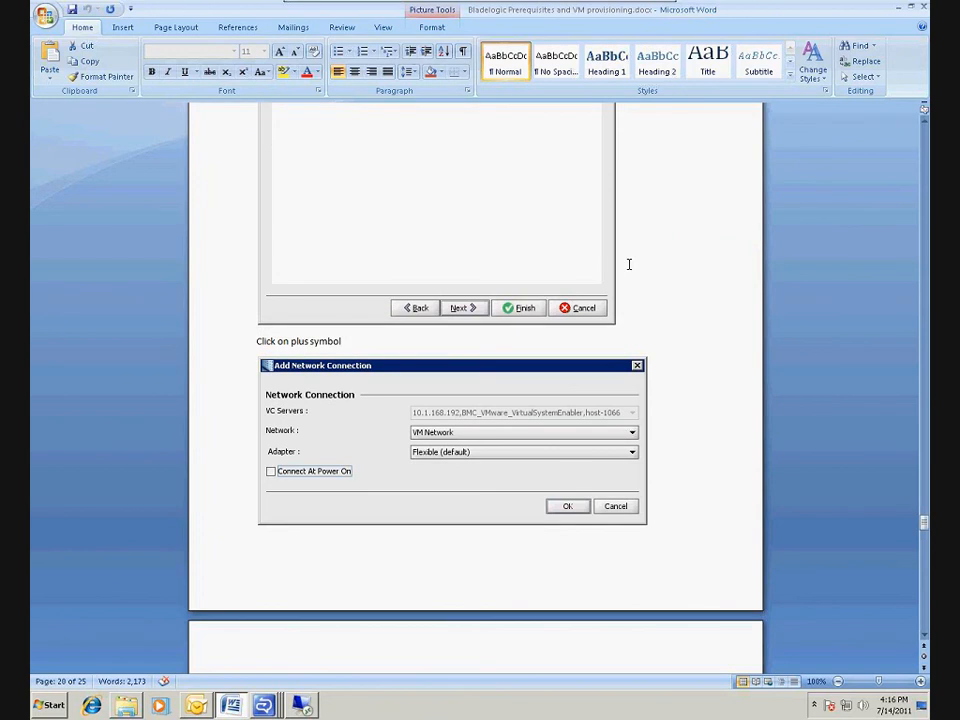
scroll(580, 305, "down", 5)
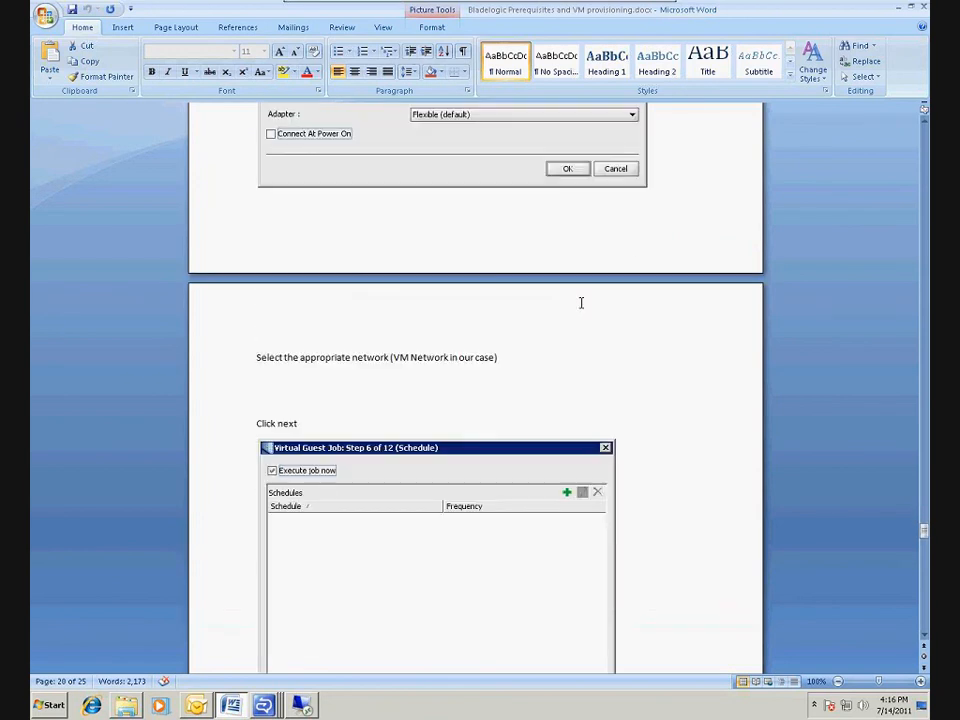
scroll(595, 344, "down", 5)
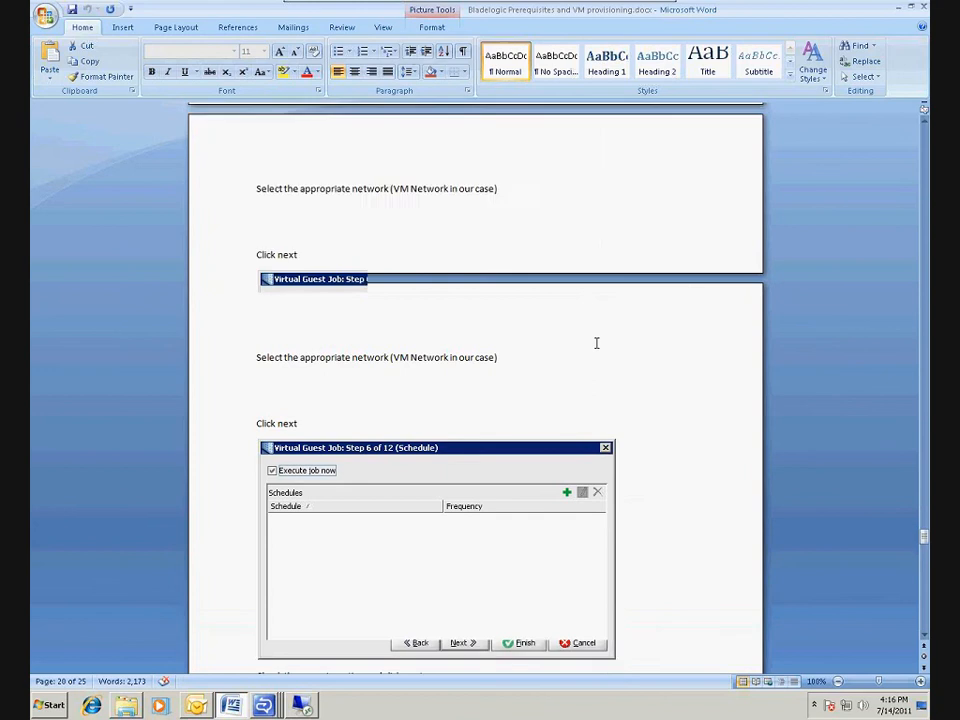
scroll(595, 344, "down", 3)
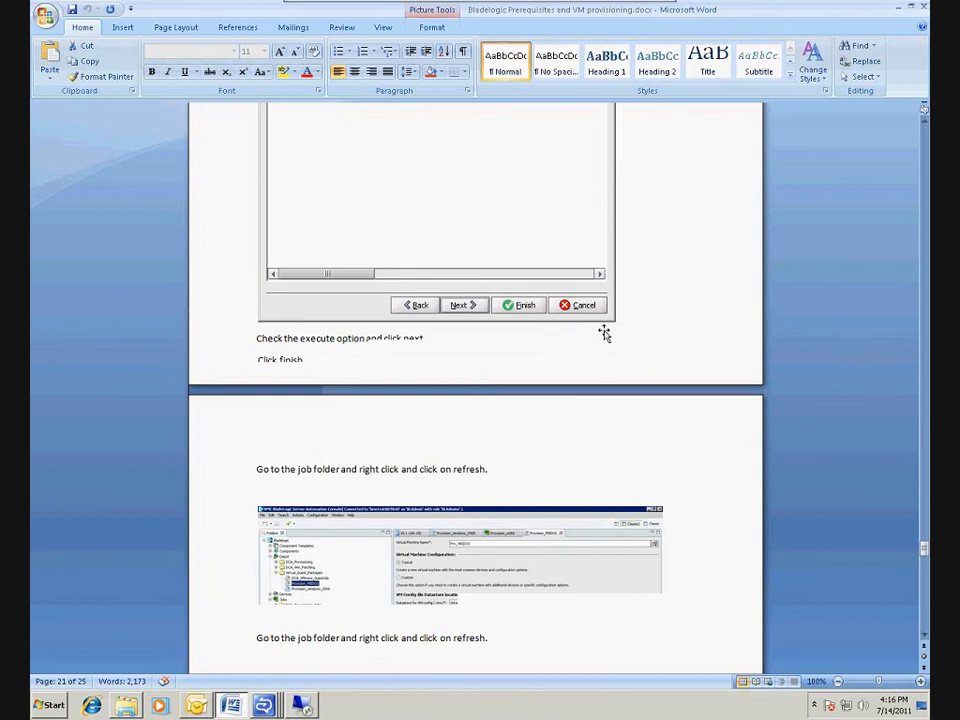
- Examine the guide's pages on refreshing the job folder, showing the Pro_MSDOS job results and checking the new machine in vSphere
scroll(604, 333, "down", 3)
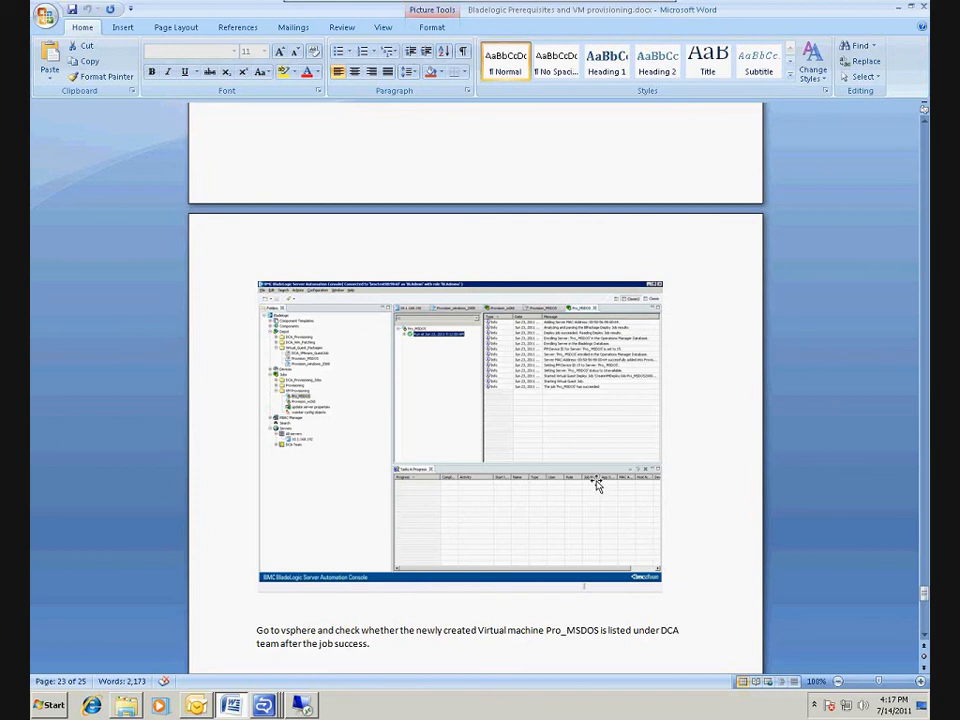
scroll(551, 445, "down", 10)
scroll(551, 445, "up", 7)
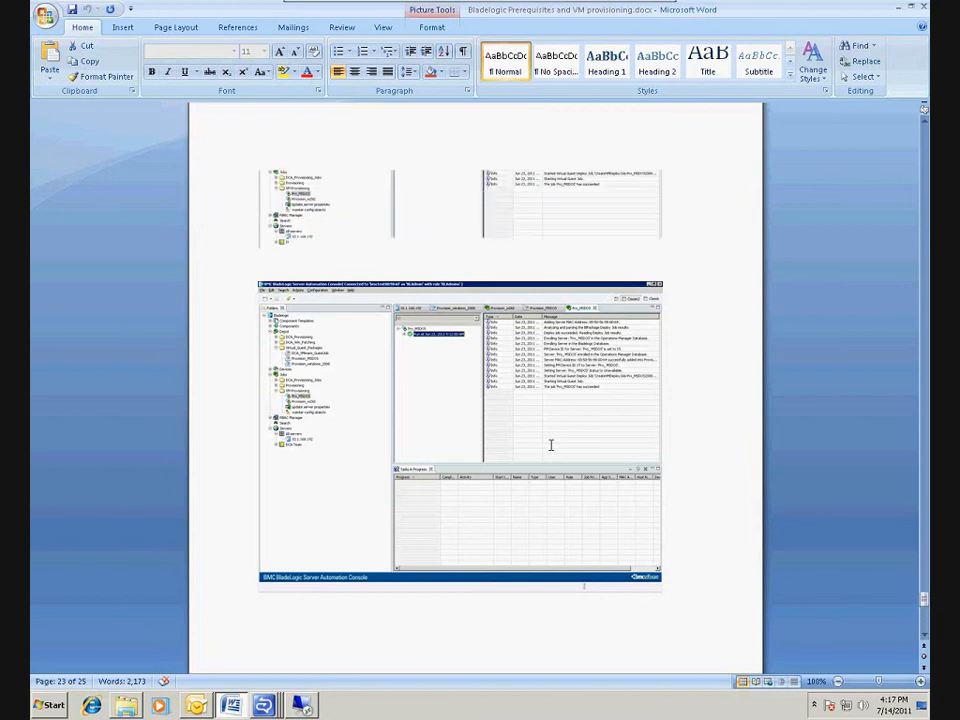
scroll(551, 445, "down", 5)
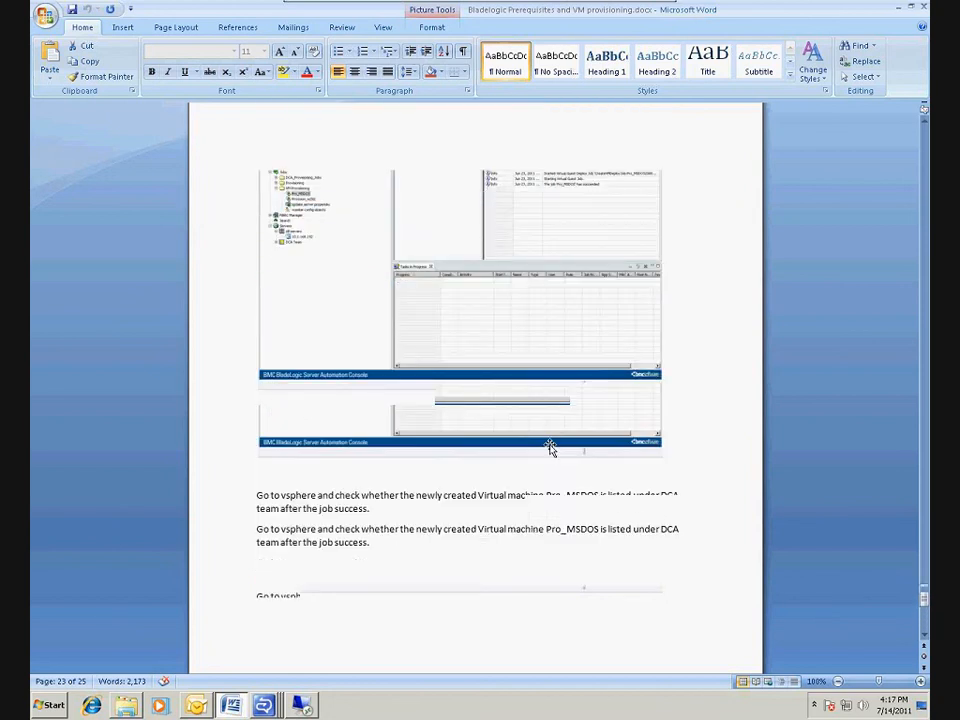
scroll(551, 445, "up", 5)
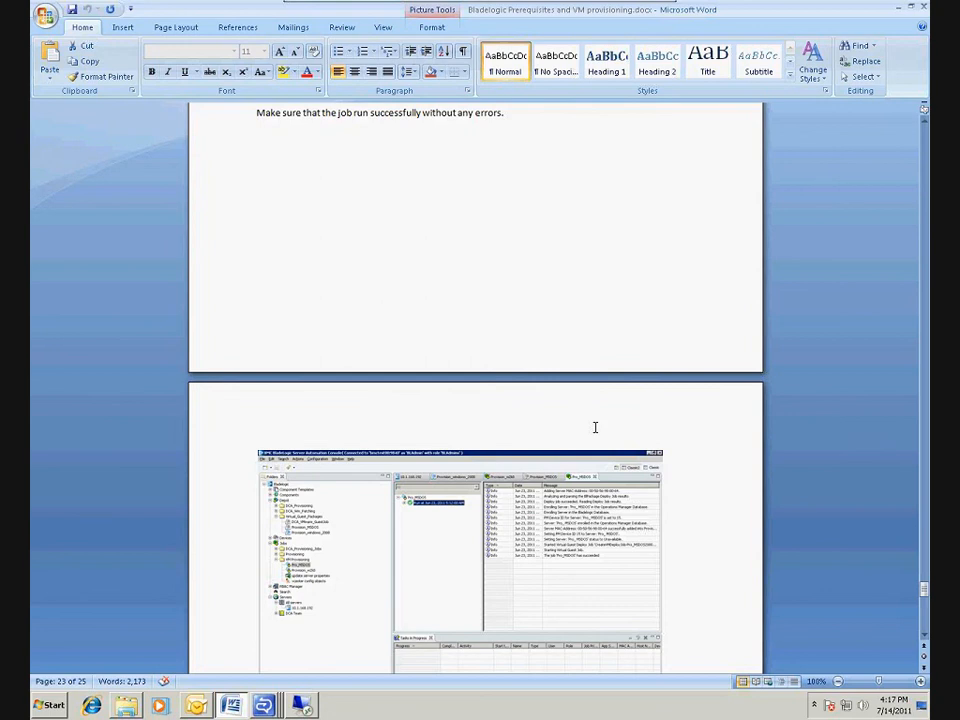
scroll(595, 427, "down", 5)
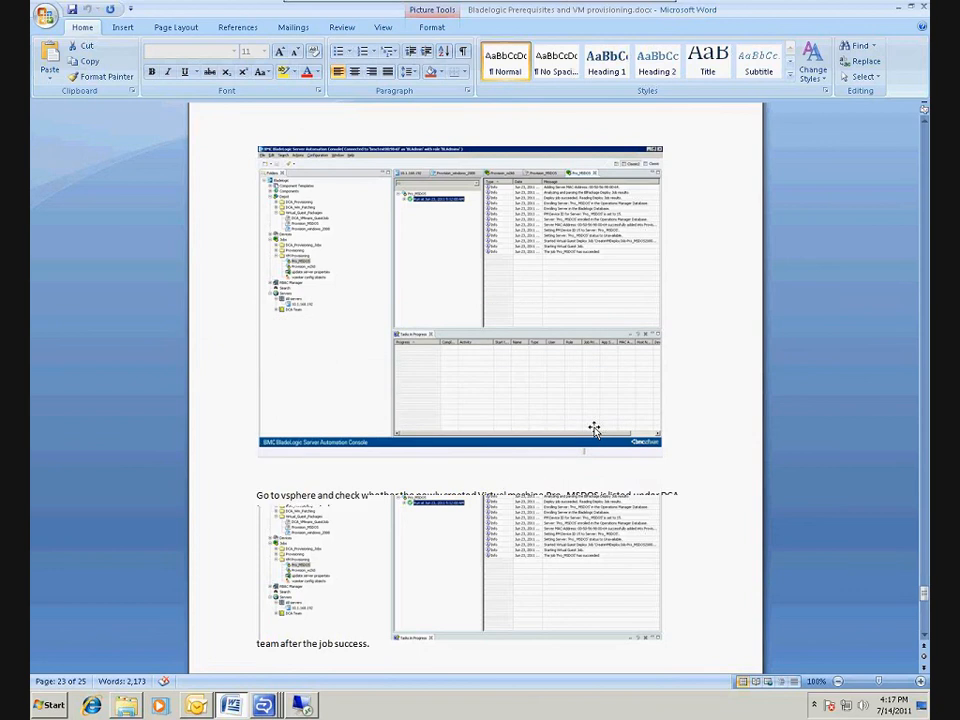
scroll(594, 430, "up", 3)
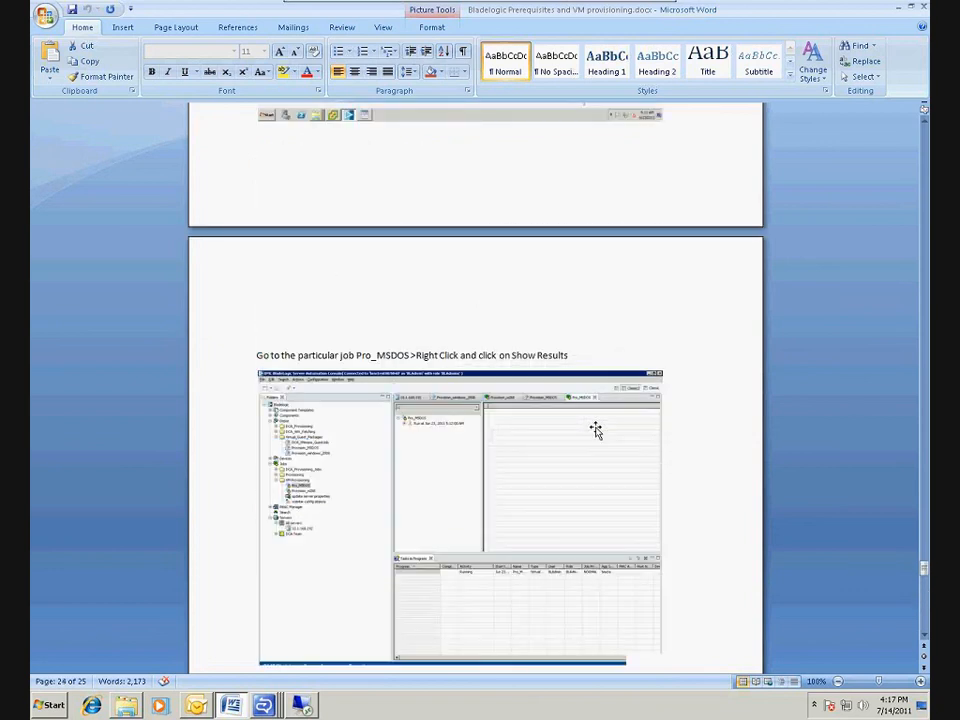
scroll(568, 500, "up", 10)
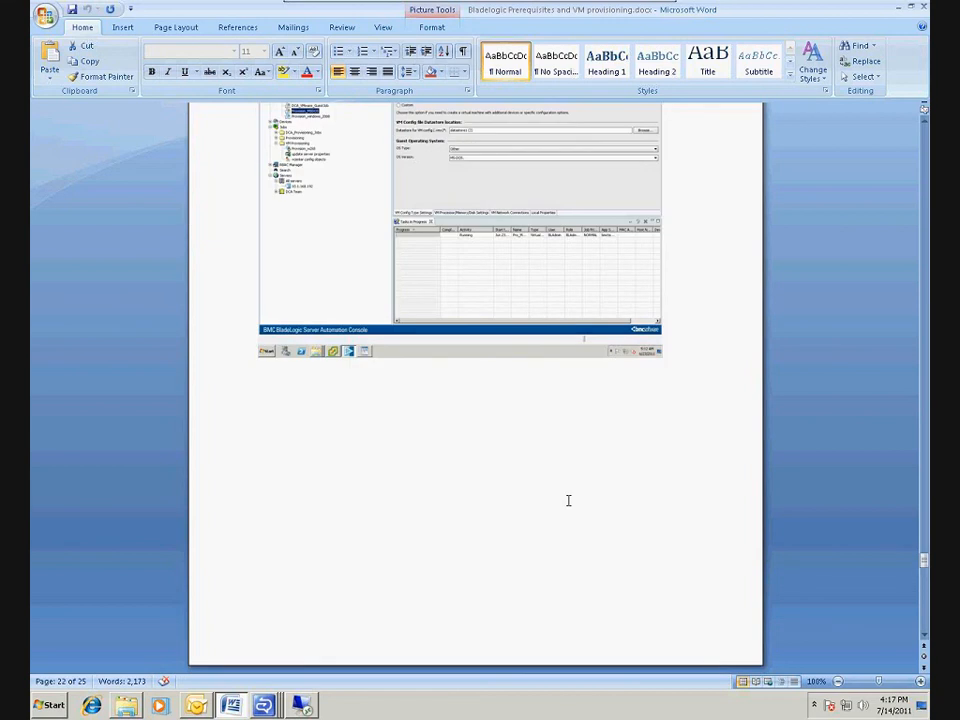
scroll(568, 500, "up", 3)
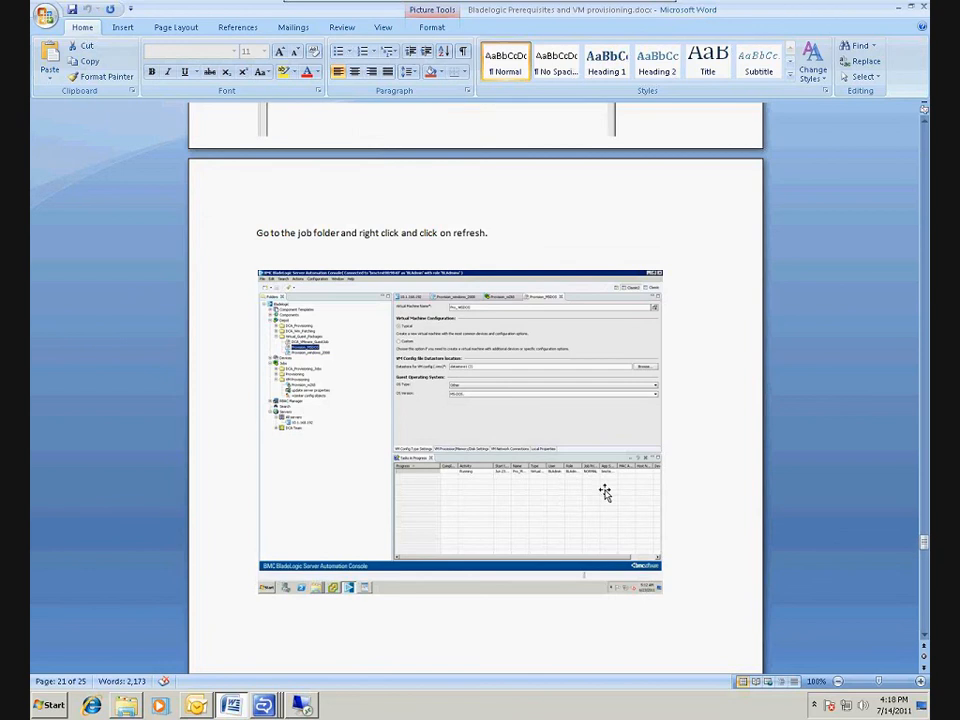
scroll(605, 491, "up", 10)
scroll(605, 491, "up", 6)
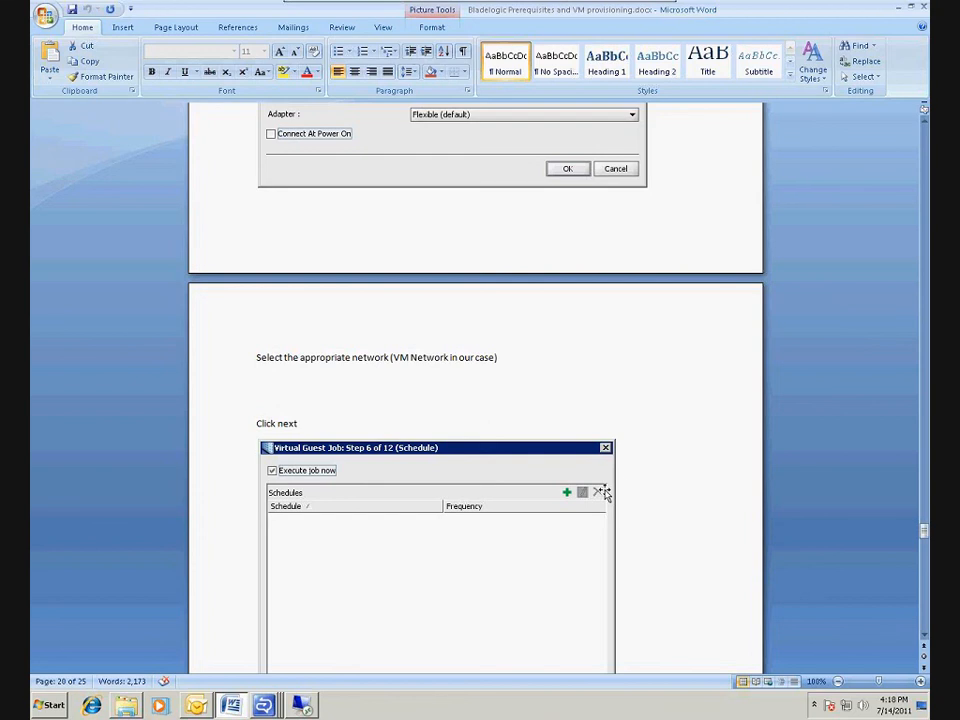
mouse_move(521, 6)
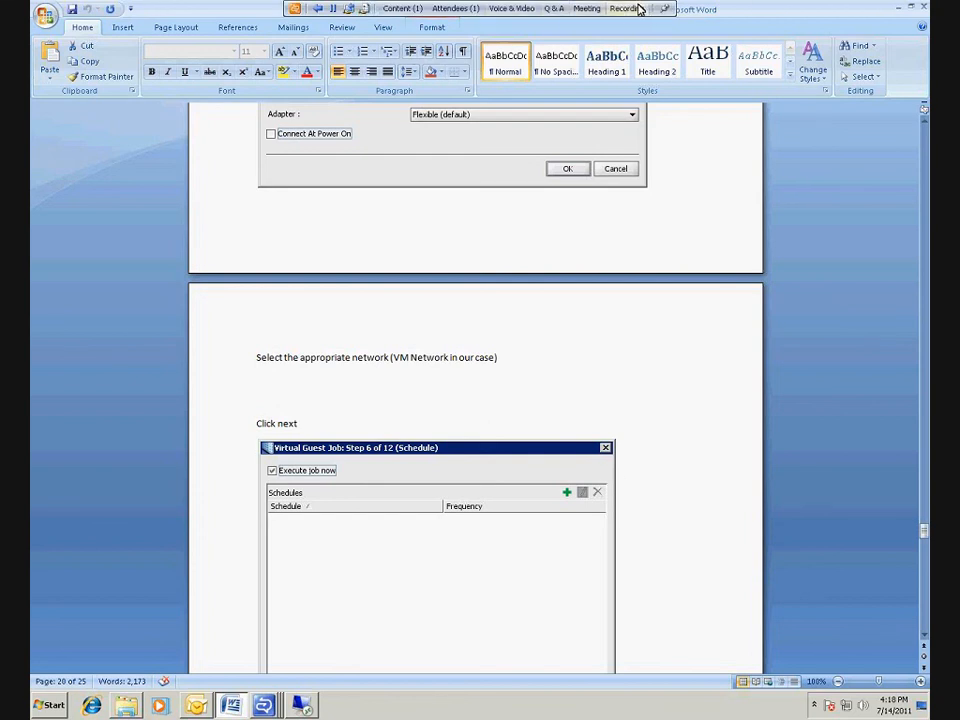
left_click(640, 9)
left_click(672, 50)
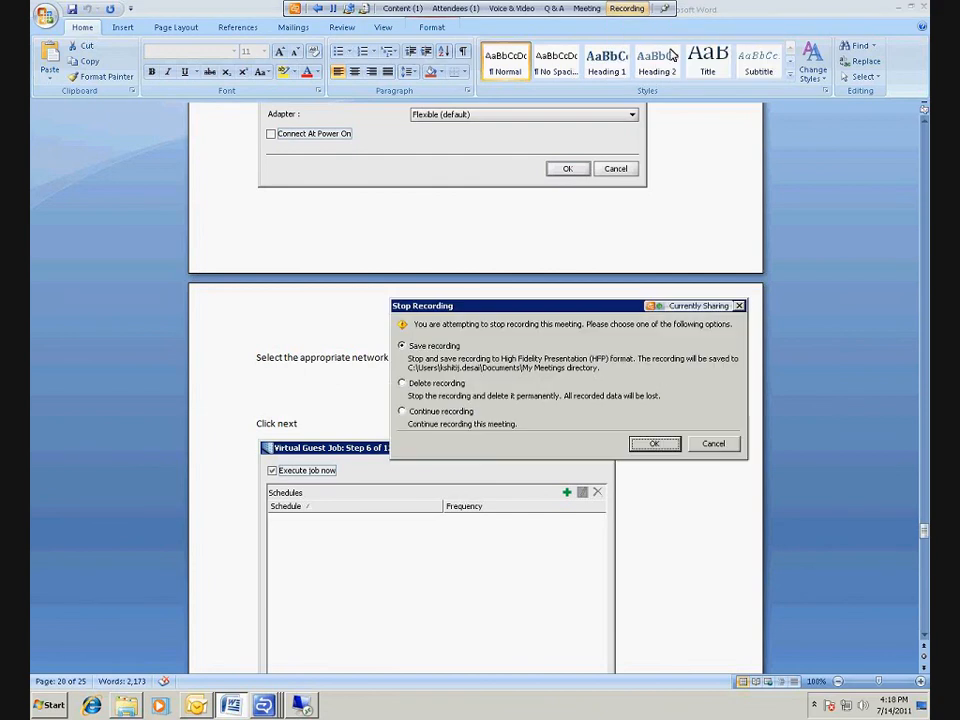